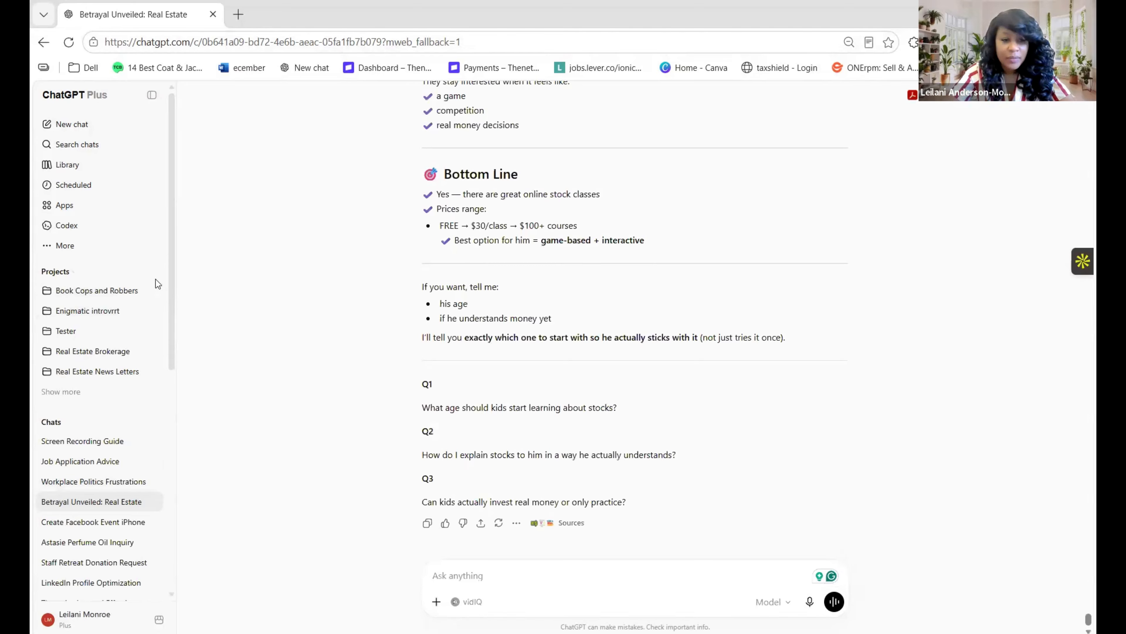
# Start a new chat and attach the photo "ChatGPT Image Jun 11, 2026, 07_36_40 PM" from the Downloads folder
pyautogui.click(74, 124)
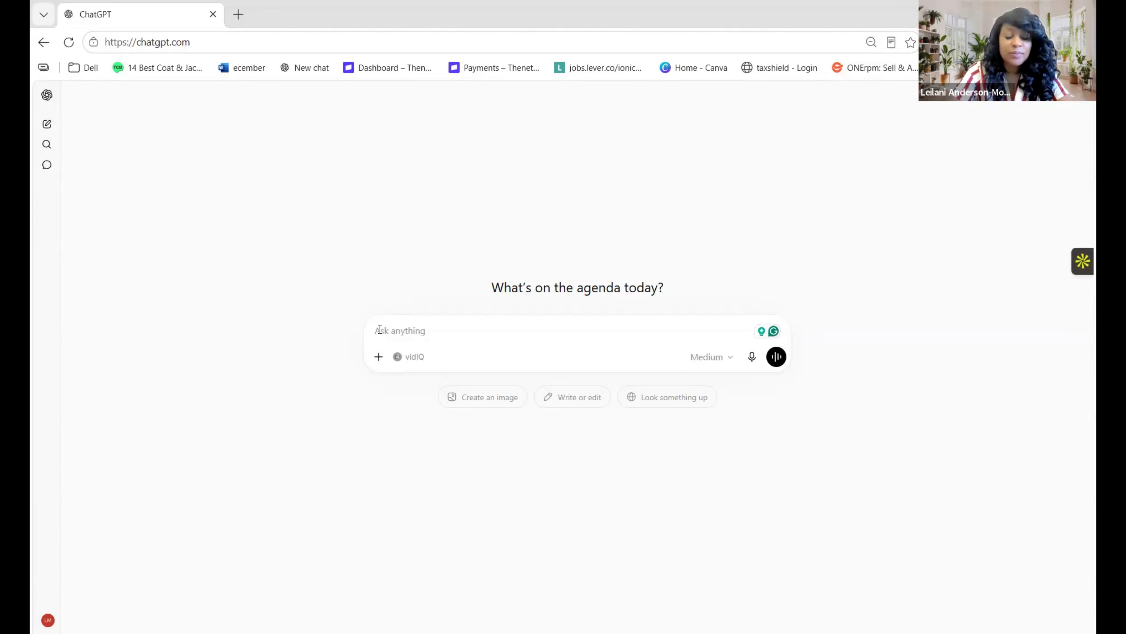
pyautogui.click(379, 357)
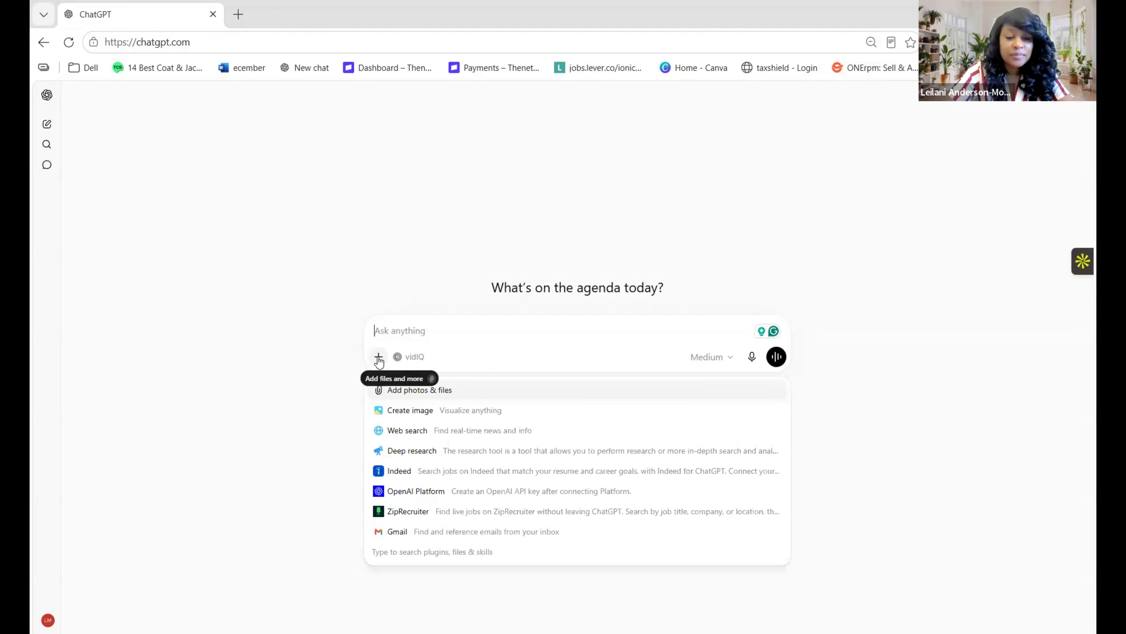
pyautogui.click(401, 392)
pyautogui.scroll(-10, 259, 124)
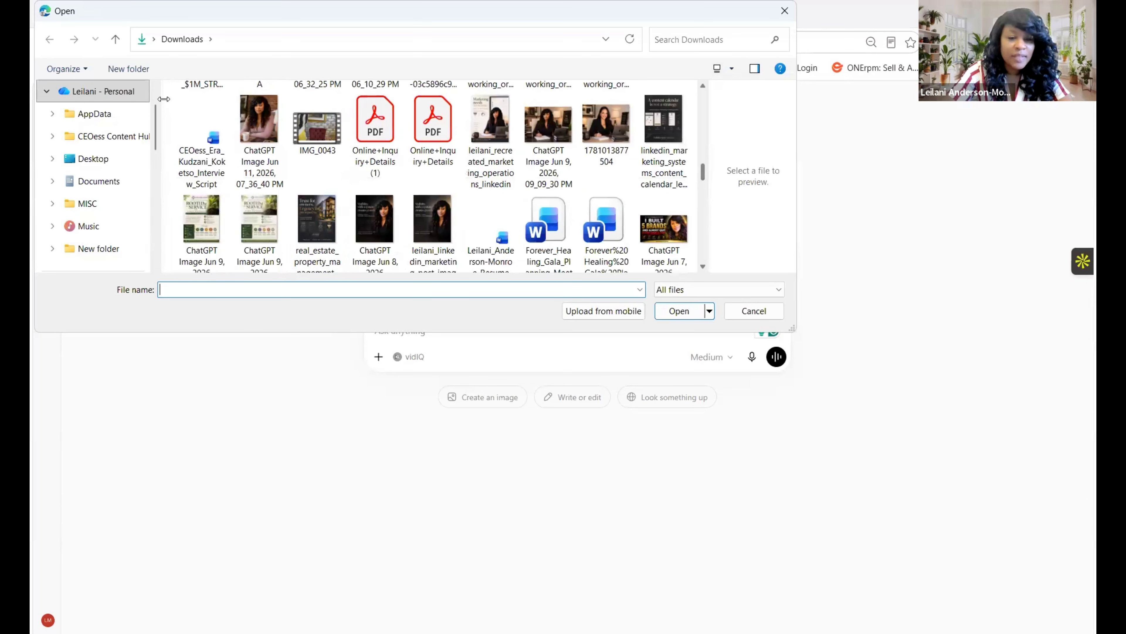
pyautogui.click(265, 118)
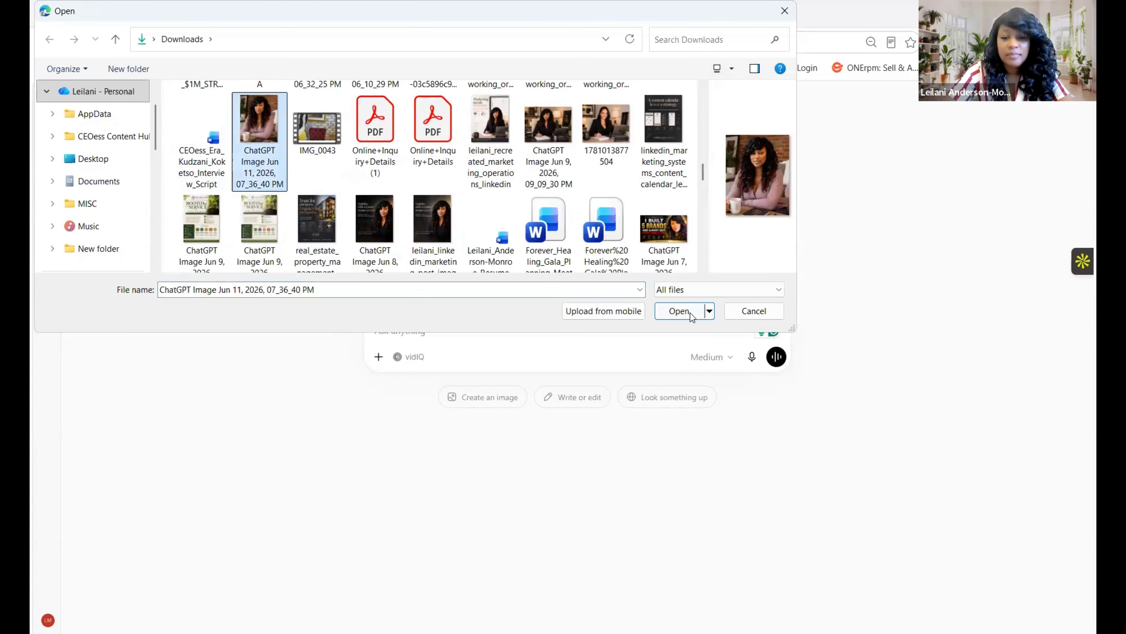
pyautogui.click(679, 311)
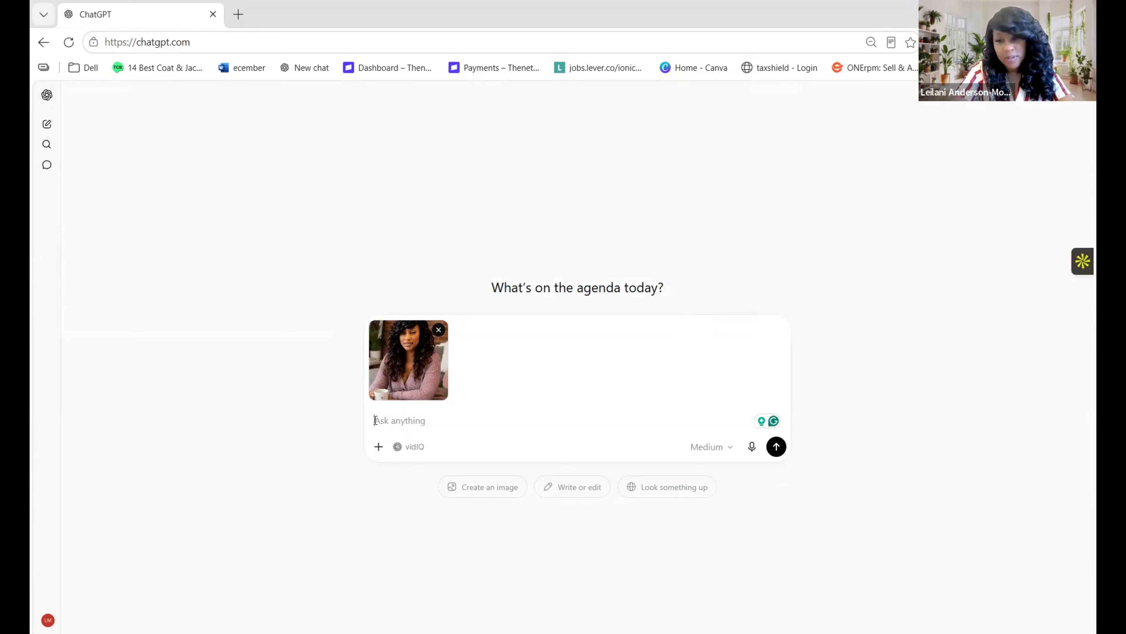
# Begin the prompt with "CREATE ME ABOUT 5 IMAGES OF DIFFERENT PHOTOES TO USE AS MY CONTENT."
pyautogui.write('CREATE ME ABOUT 5 IMAGES OF DIFFERENT PHOTOES T')
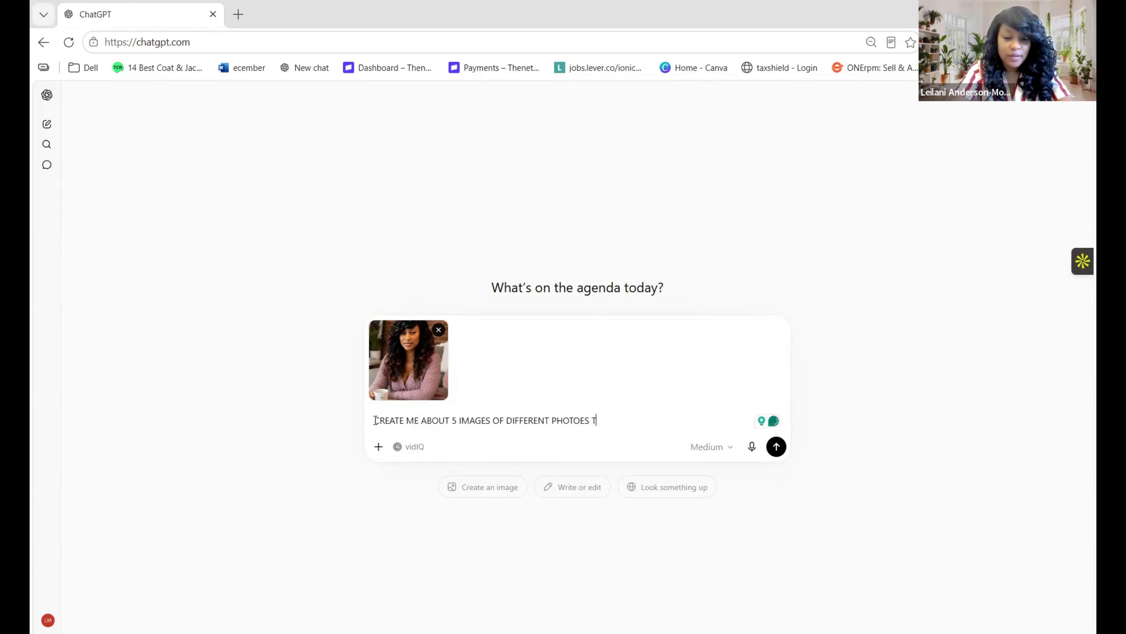
pyautogui.write('O USE AS')
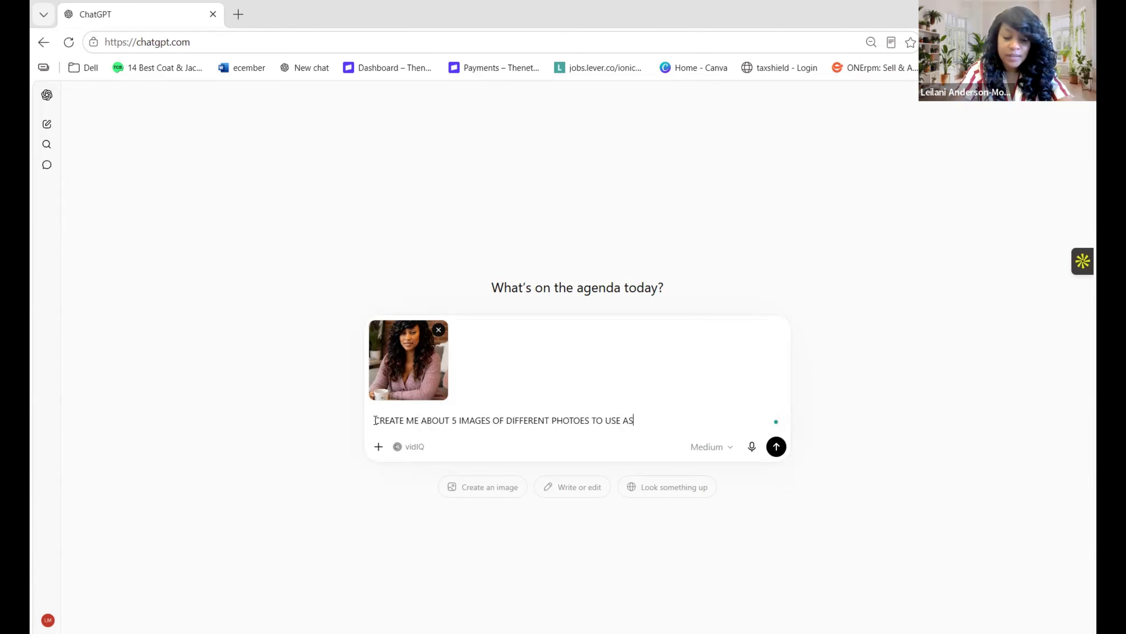
pyautogui.write(' MY CONTENT')
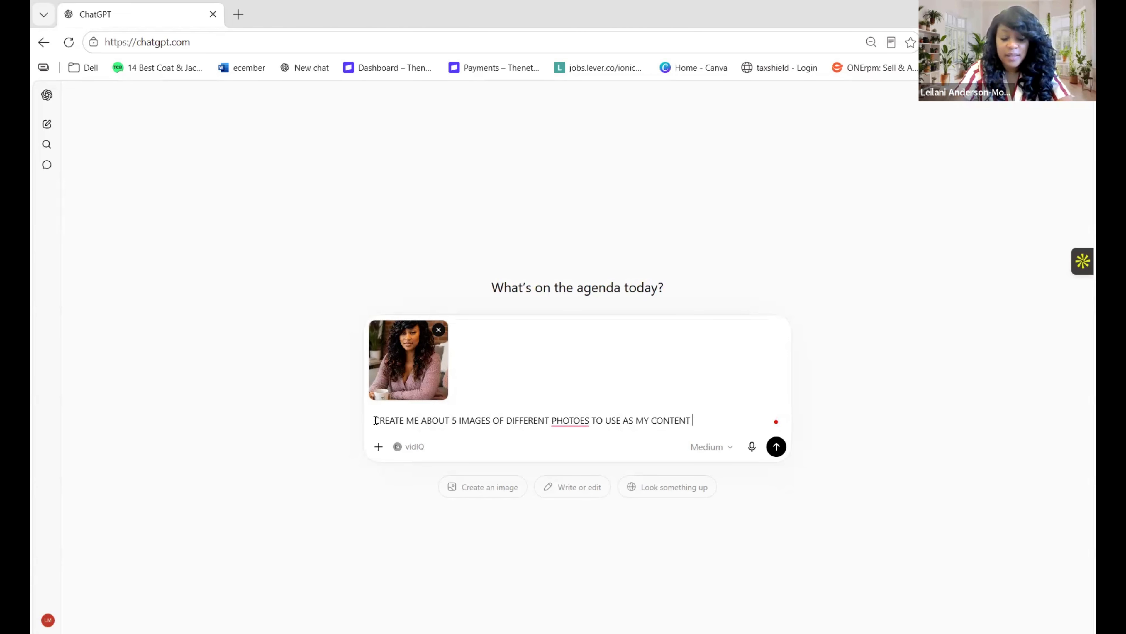
pyautogui.press('BackSpace')
pyautogui.write('. ')
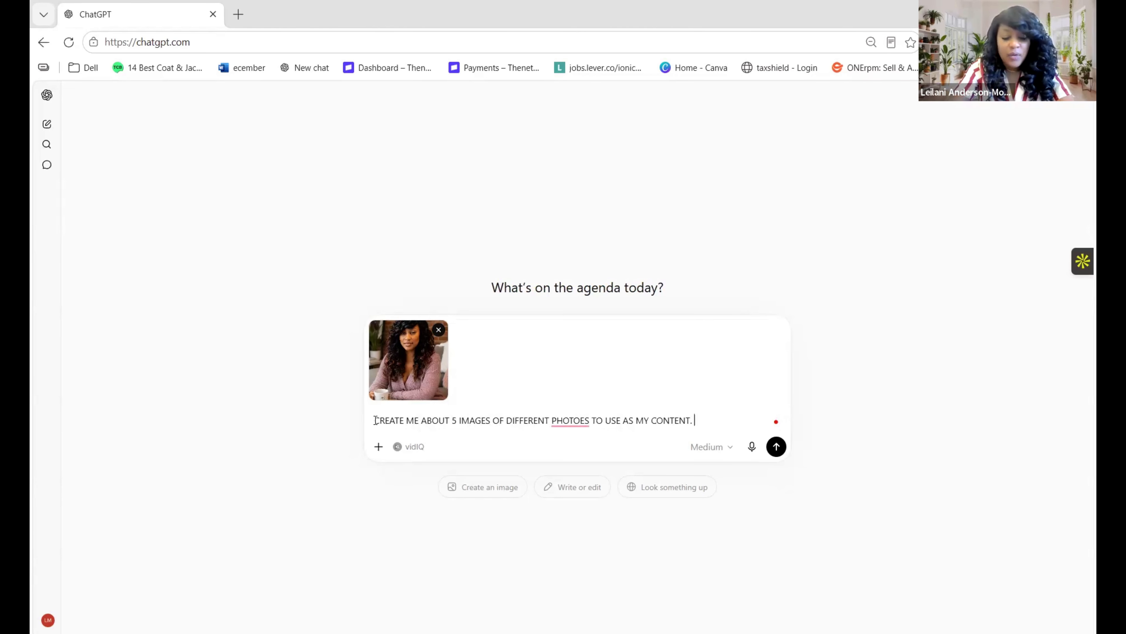
# Continue the prompt with "WITH DIFFERNT CLOTHES AND BACKGROUNDS AND POSES, BUT USING THE EXACT SAME"
pyautogui.write('WITH DIFFE')
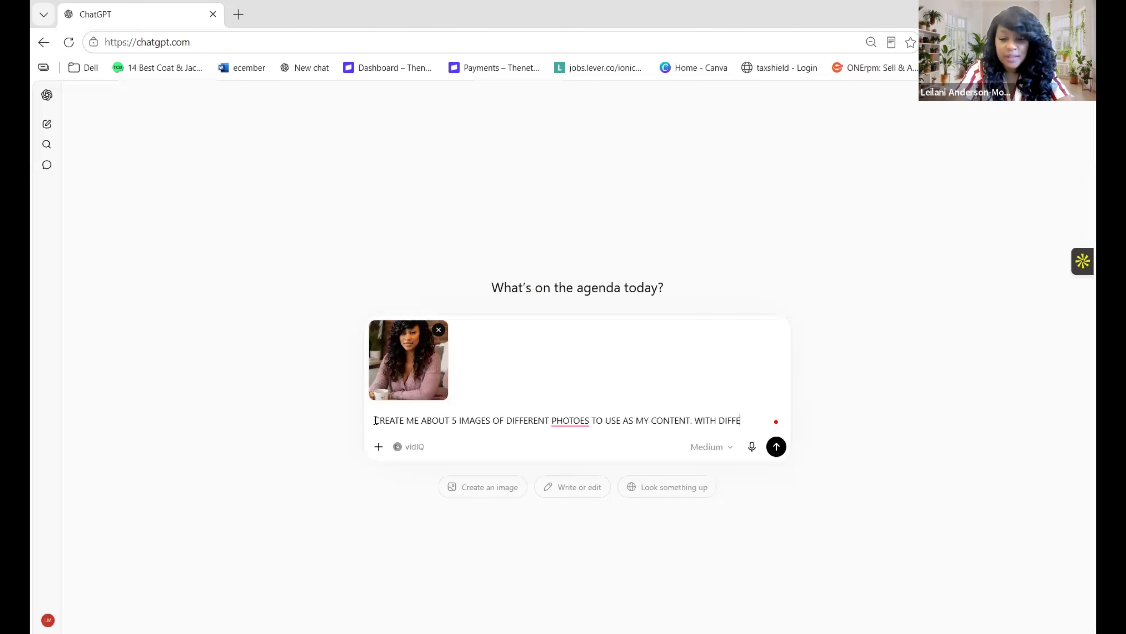
pyautogui.write('RNT')
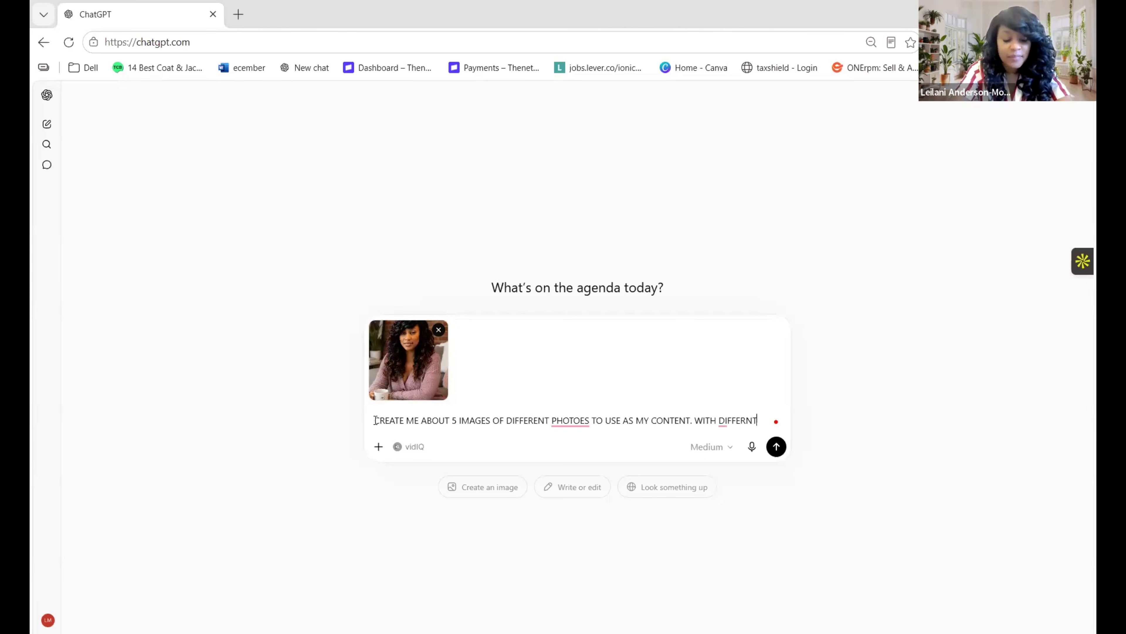
pyautogui.write(' CLOH')
pyautogui.press('BackSpace')
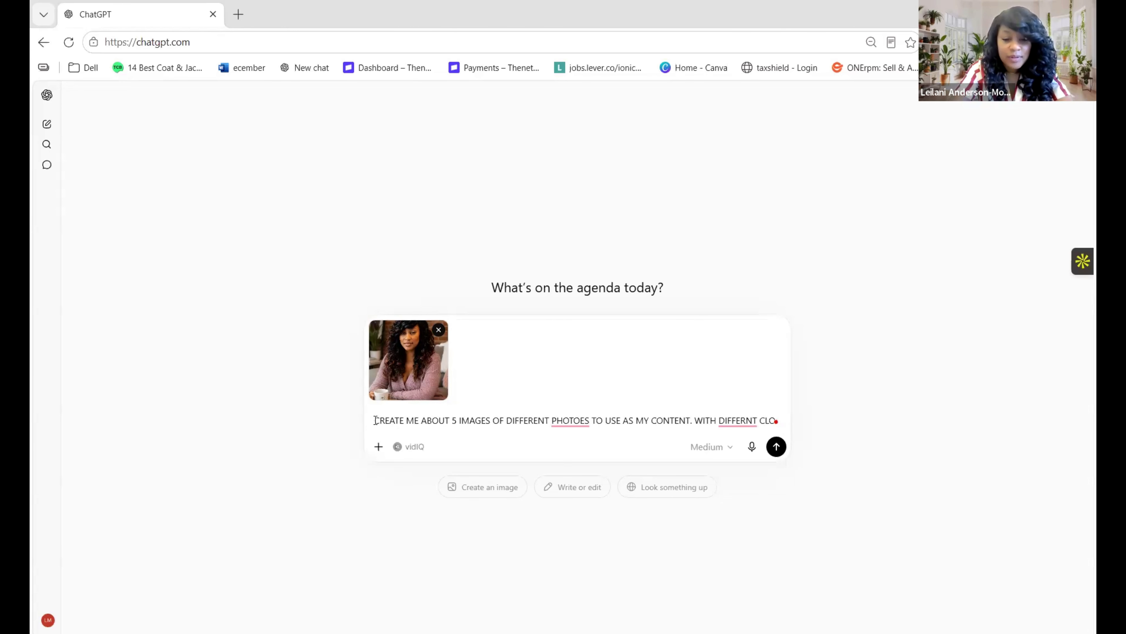
pyautogui.write('THES AND ')
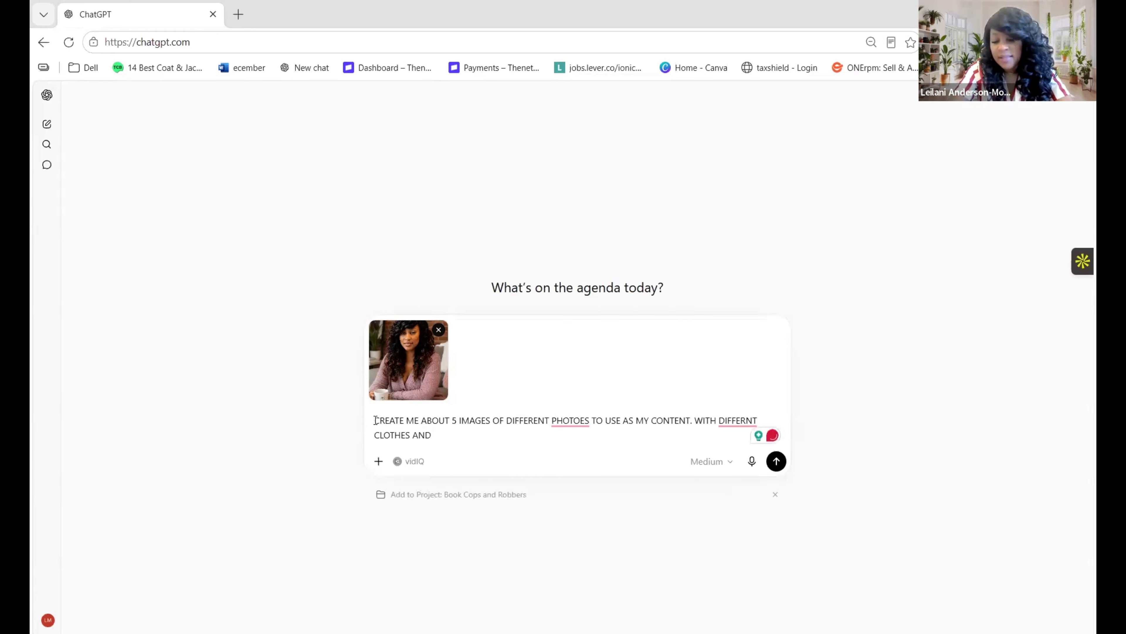
pyautogui.write('BACKGROUNDS AND POSES, BUT USING THE EXACT SAME')
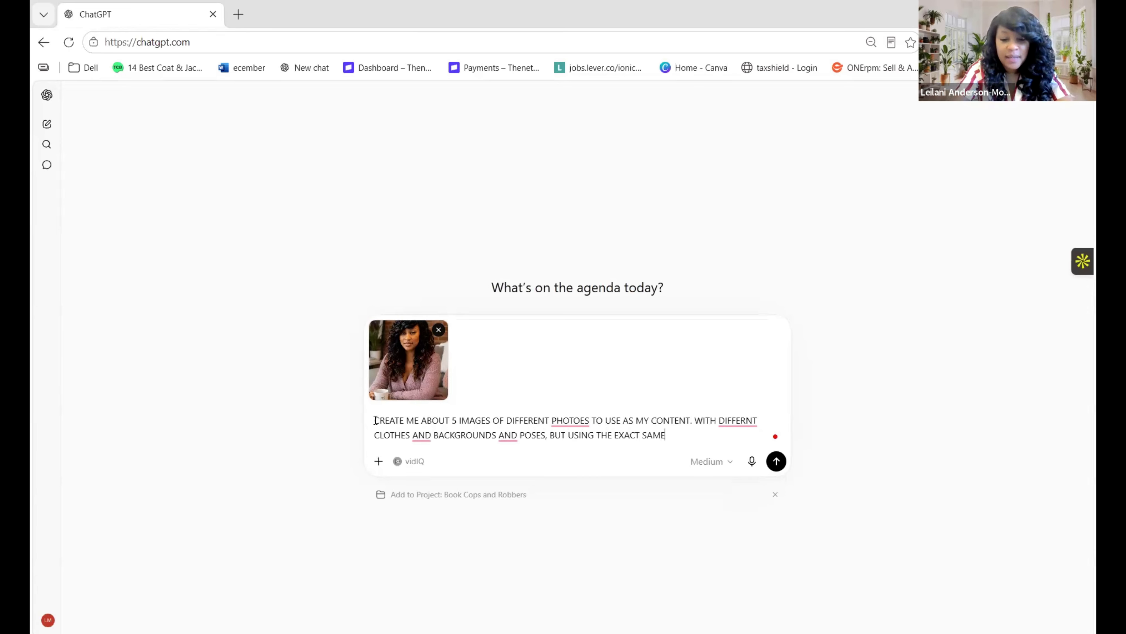
# Complete the prompt with "FACE WITHOUT CHANGING THE FACIAL STRUCTURE." and submit the image request
pyautogui.write(' FACE WI')
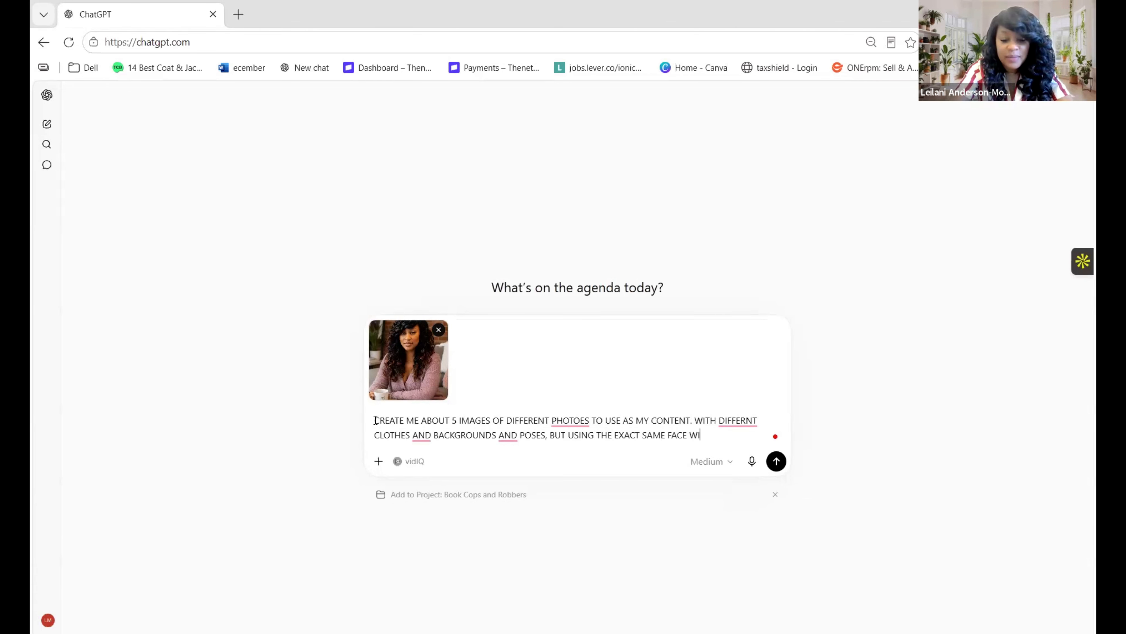
pyautogui.write('THOUT CHANG')
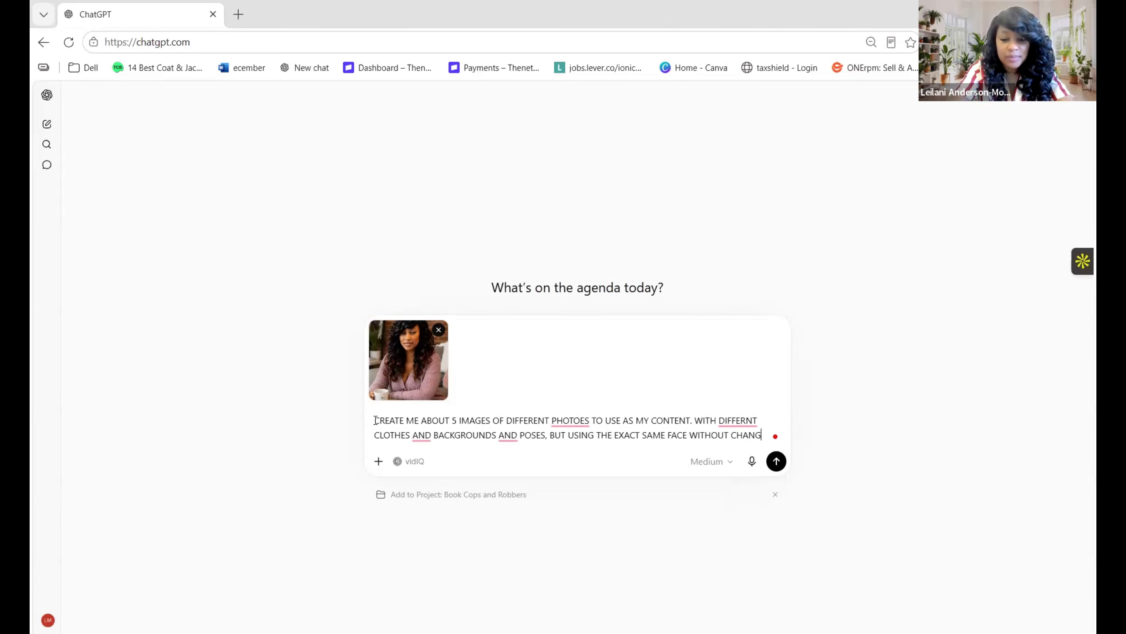
pyautogui.write('ING THE')
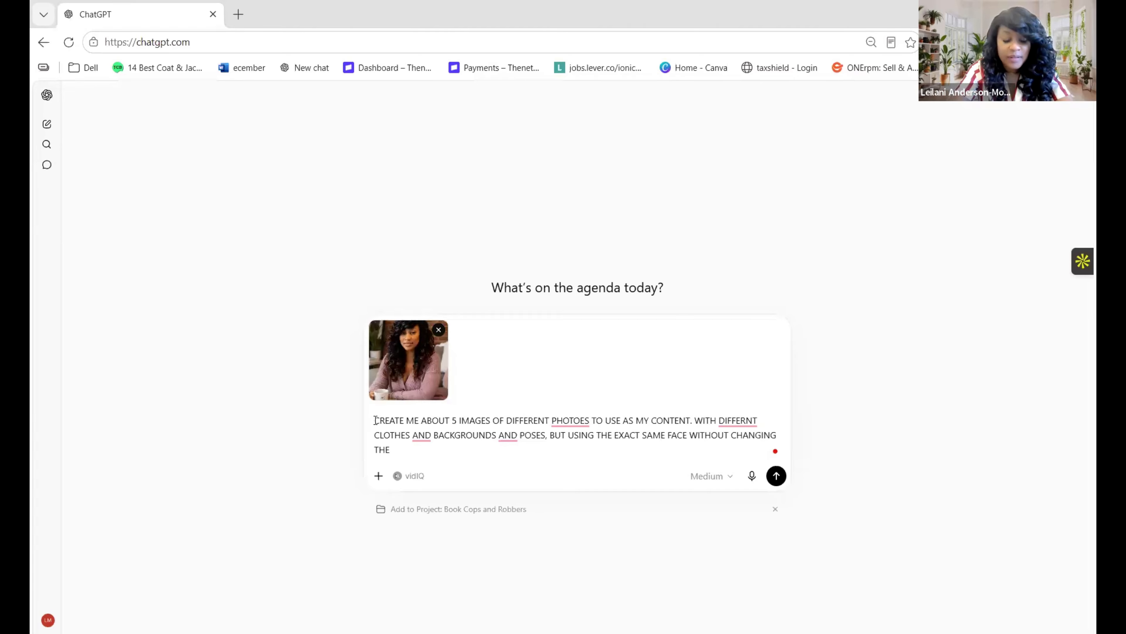
pyautogui.write(' SKIN')
pyautogui.press('BackSpace')
pyautogui.press('BackSpace')
pyautogui.press('BackSpace')
pyautogui.press('BackSpace')
pyautogui.write('FACIAL ')
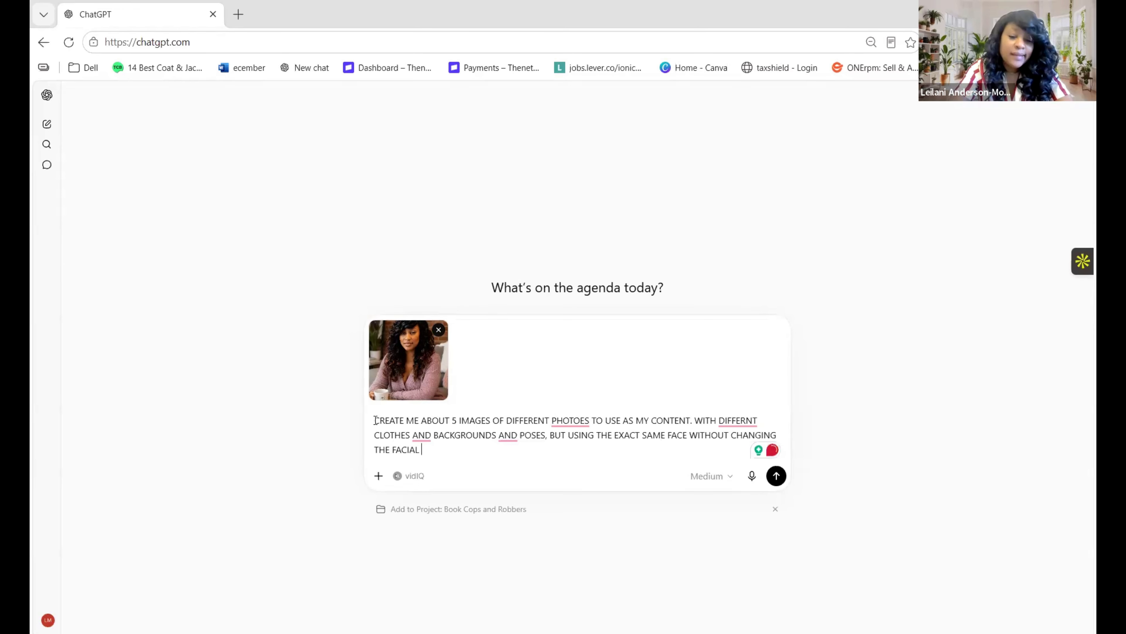
pyautogui.write('STRUCT')
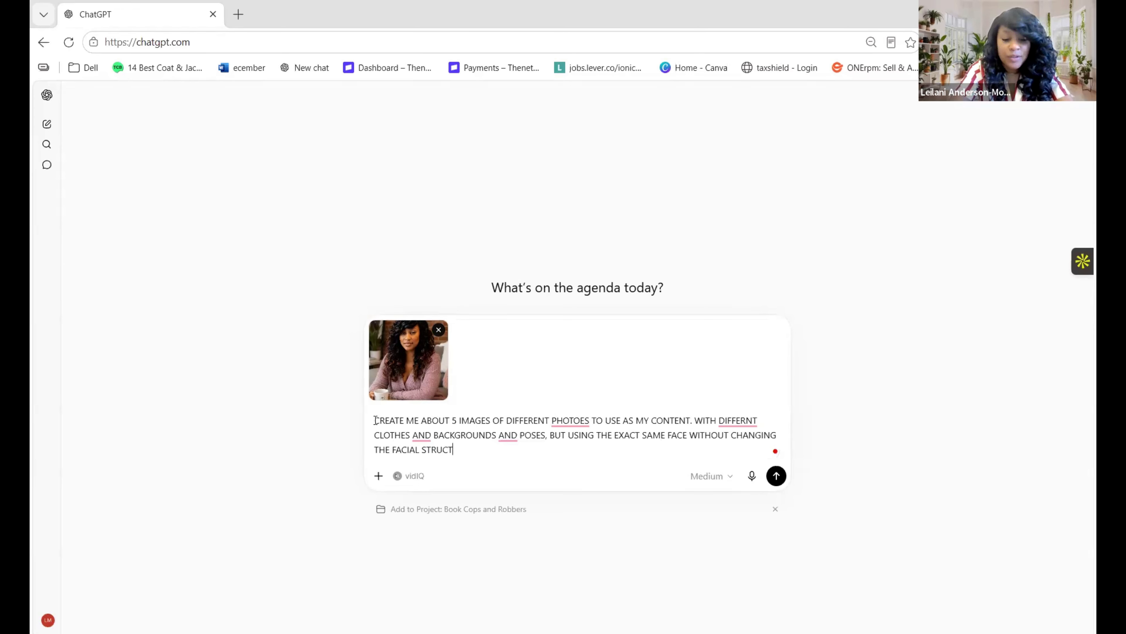
pyautogui.write('UAR')
pyautogui.press('BackSpace')
pyautogui.press('BackSpace')
pyautogui.write('RE.')
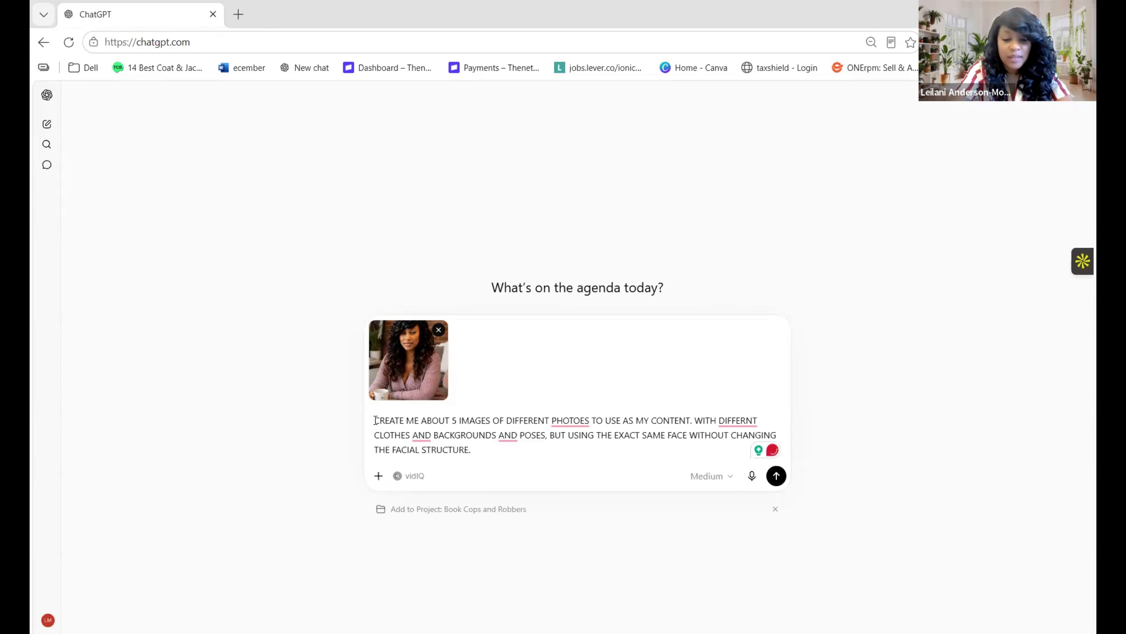
pyautogui.press('Return')
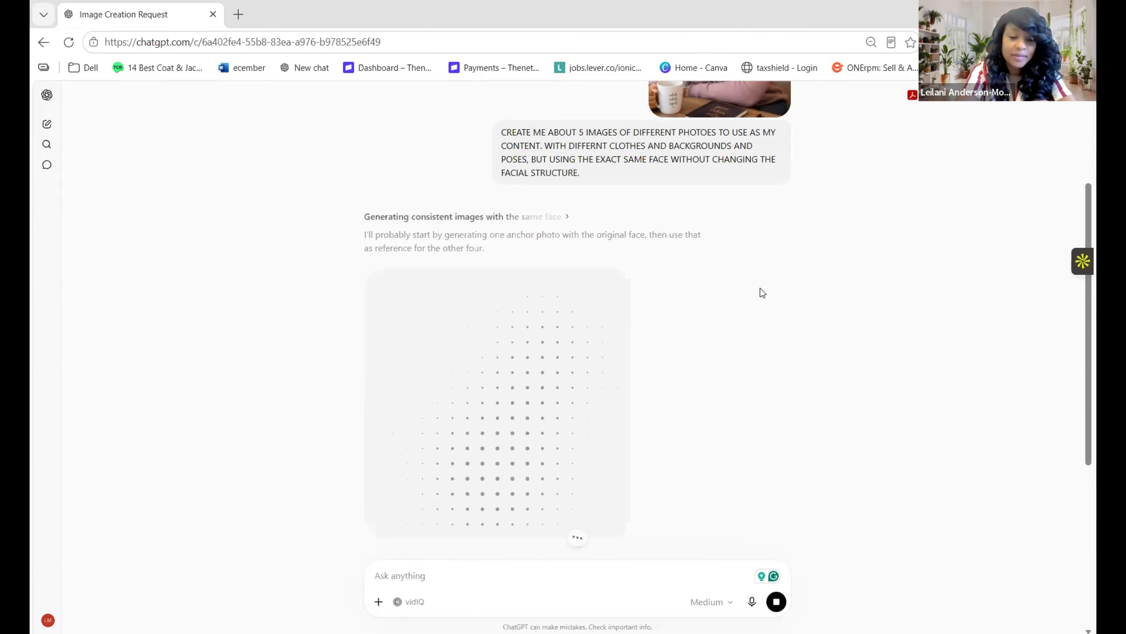
# Open the generated images in the full-size viewer and examine the cream blazer and white blouse office portraits
pyautogui.moveTo(1078, 455)
pyautogui.mouseDown()
pyautogui.moveTo(1079, 418)
pyautogui.moveTo(1079, 466)
pyautogui.mouseUp()
pyautogui.scroll(-1, 1078, 468)
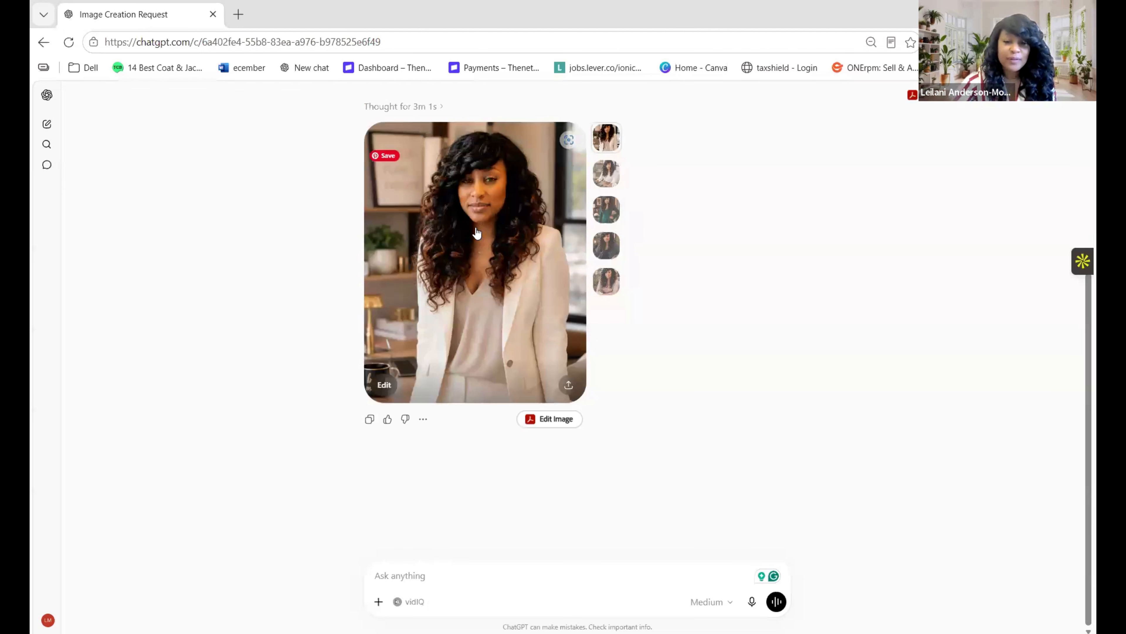
pyautogui.click(476, 233)
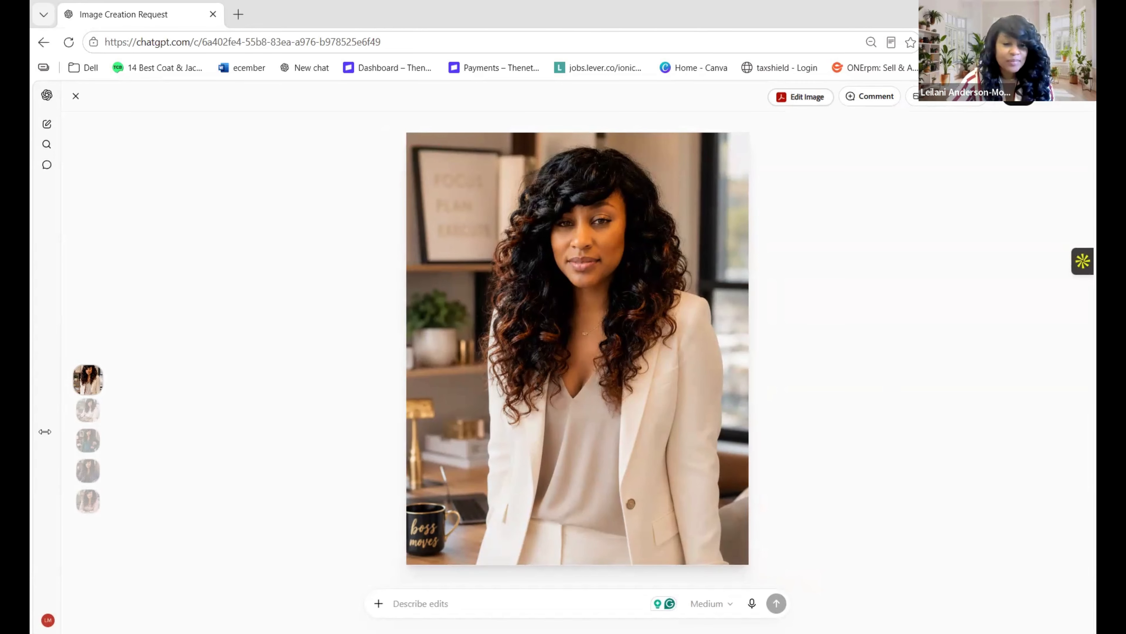
pyautogui.click(91, 413)
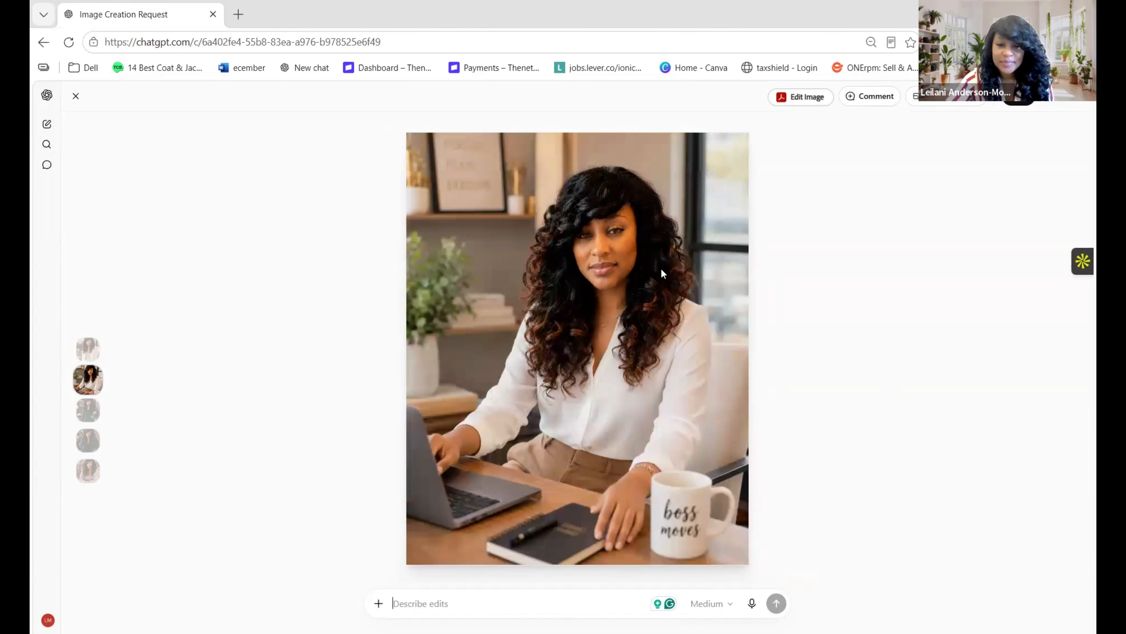
pyautogui.scroll(5, 621, 349)
pyautogui.scroll(-3, 622, 350)
pyautogui.scroll(-4, 621, 353)
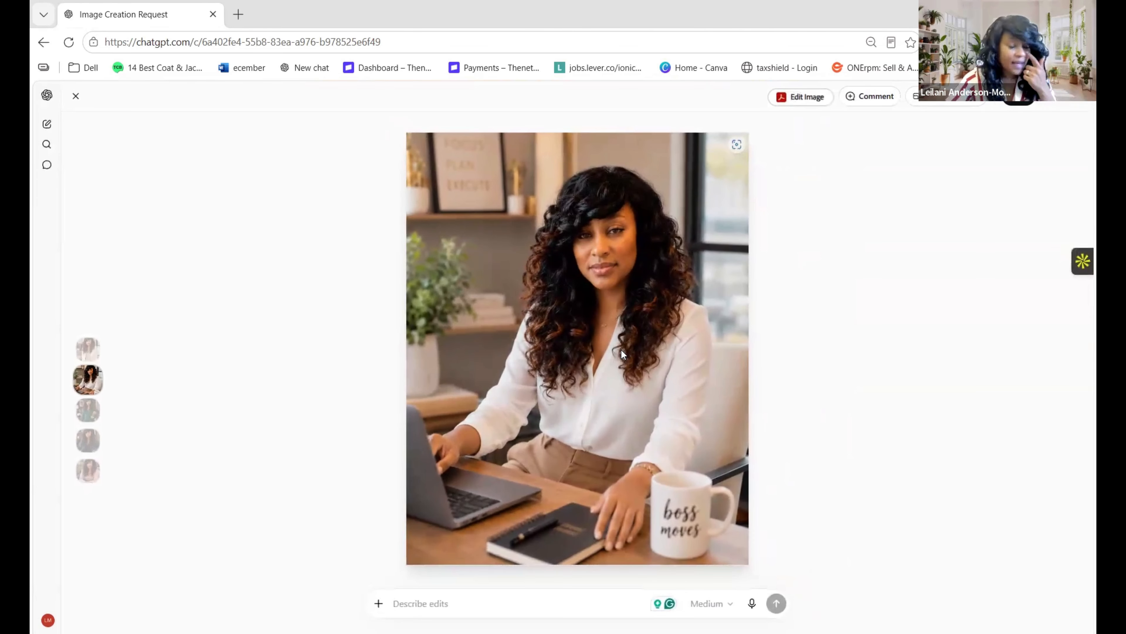
# Examine the green dress and denim jacket portraits in close-up, checking the face in each
pyautogui.scroll(-1, 621, 349)
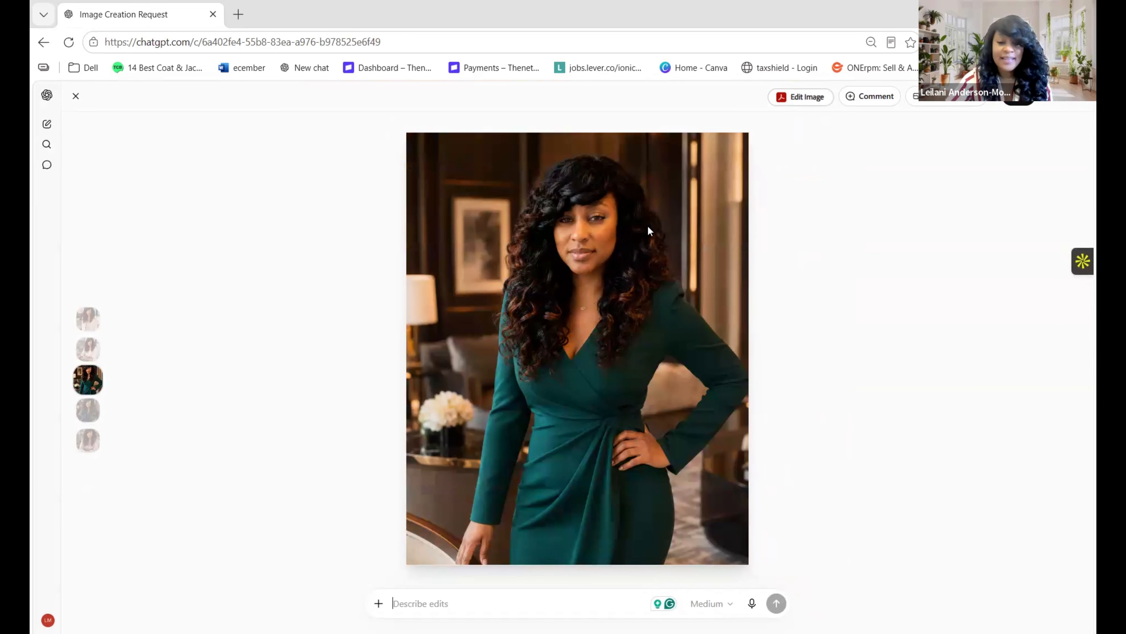
pyautogui.scroll(5, 647, 225)
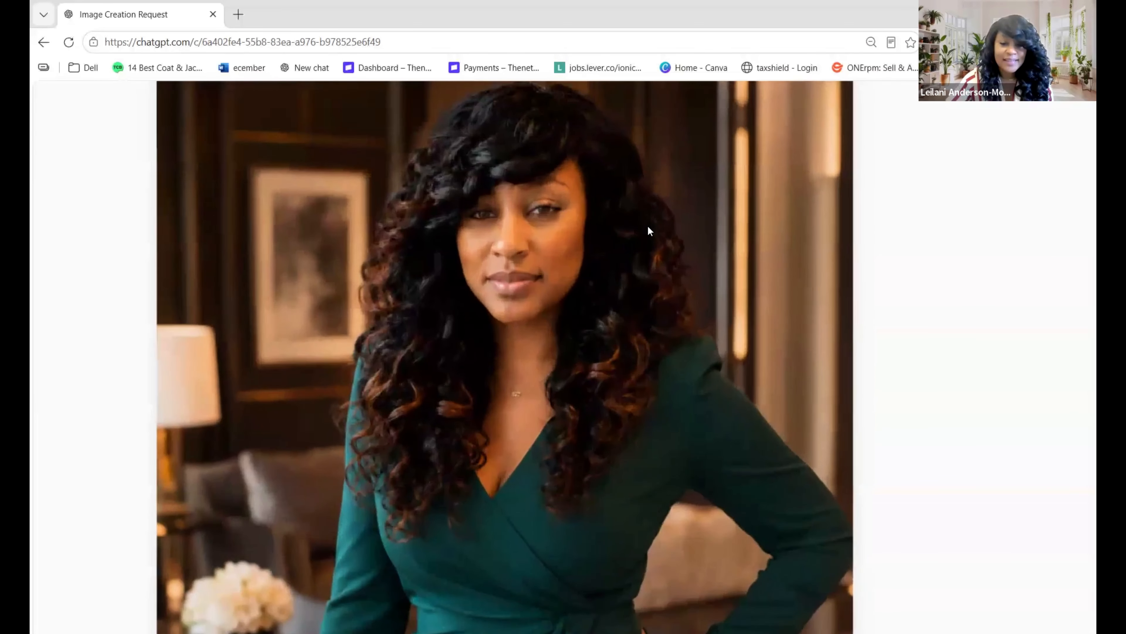
pyautogui.scroll(-5, 648, 224)
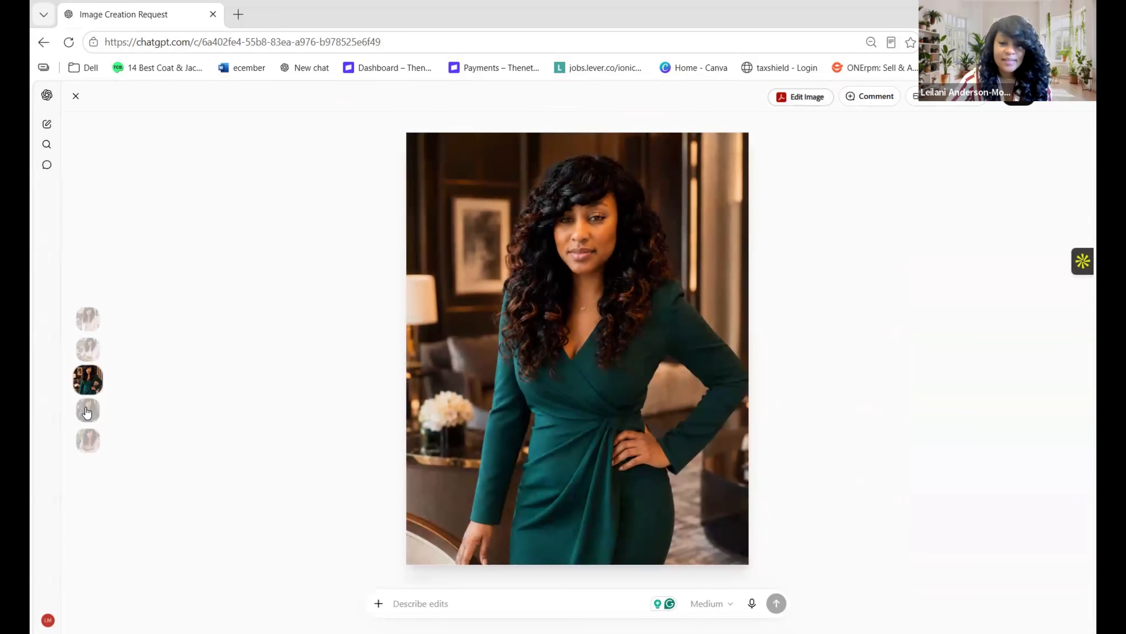
pyautogui.scroll(-1, 591, 294)
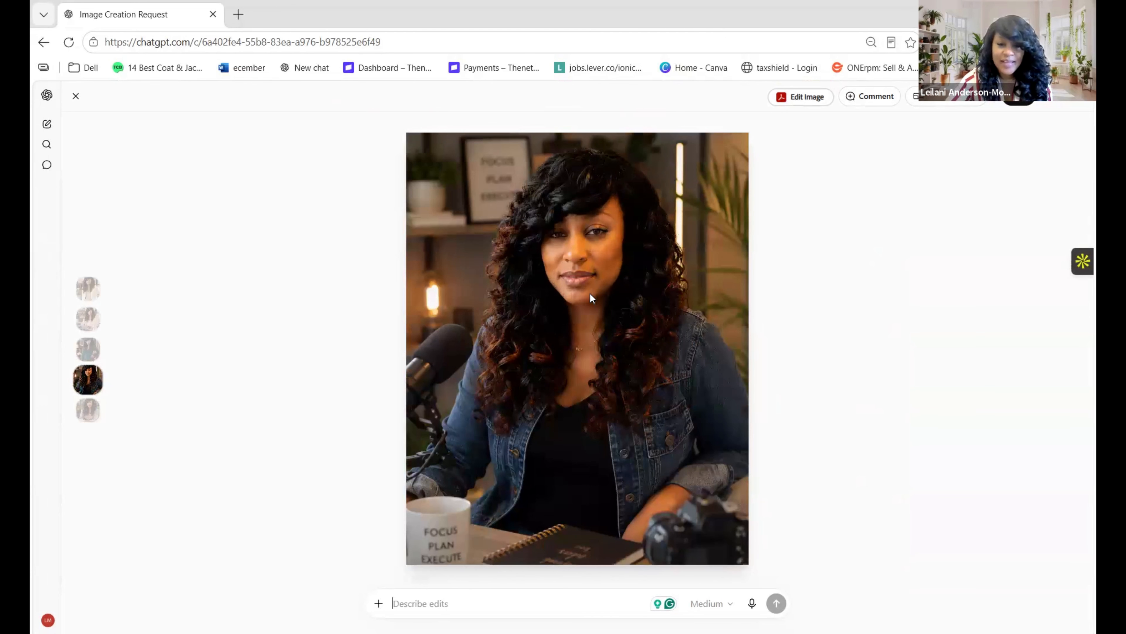
pyautogui.scroll(3, 589, 293)
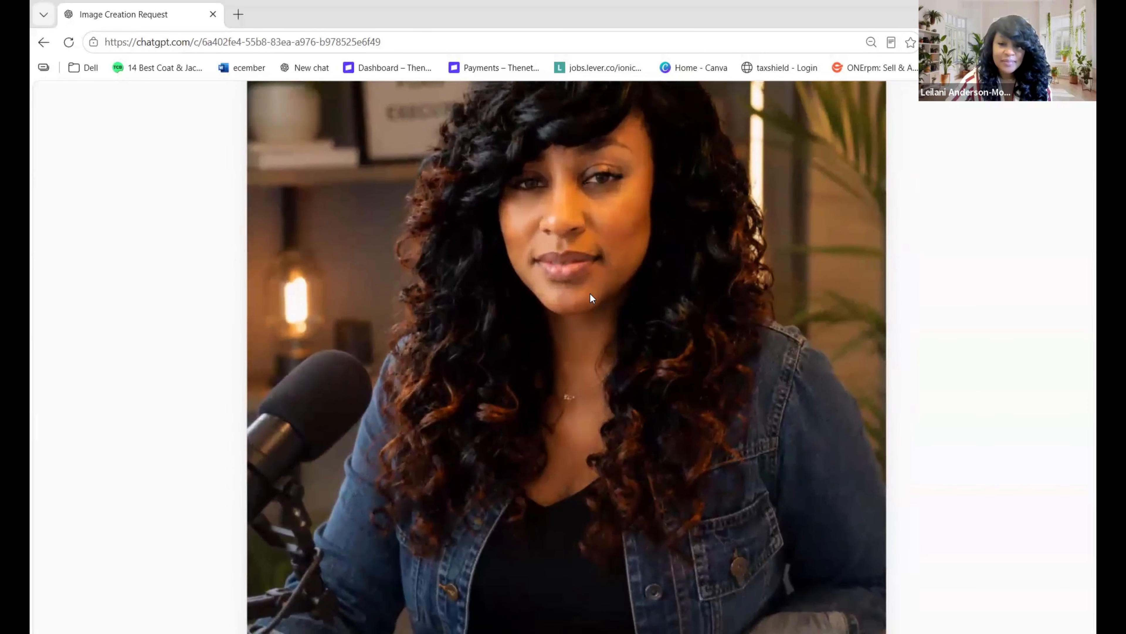
pyautogui.scroll(-3, 590, 293)
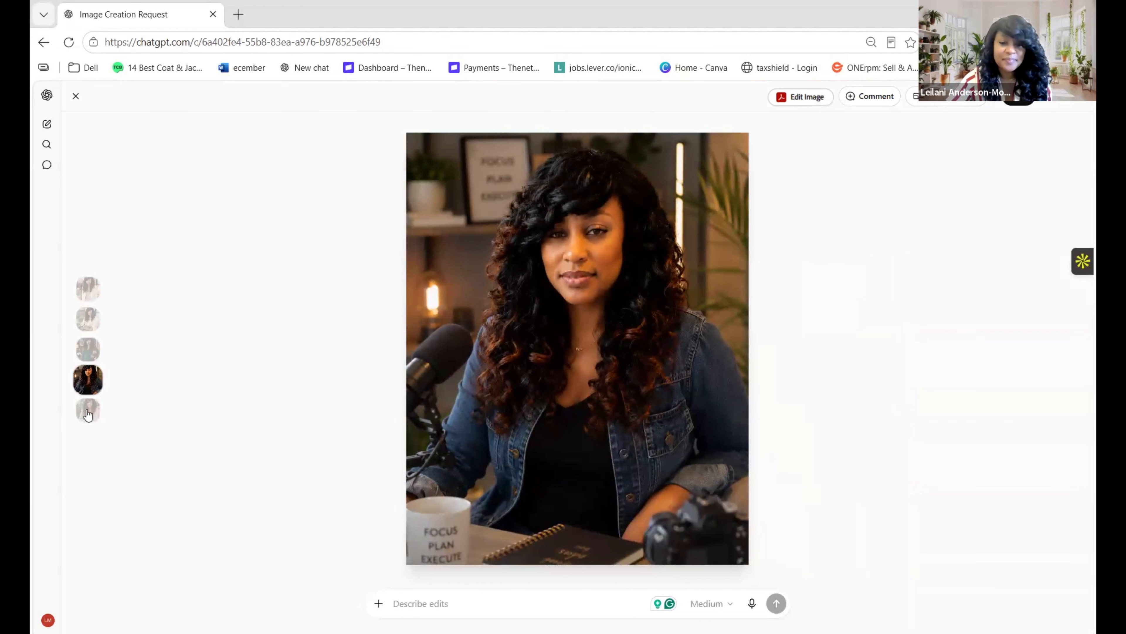
# Examine the outdoor pink blouse portrait in close-up, and revisit the white blouse, denim jacket and green dress portraits
pyautogui.click(87, 414)
pyautogui.scroll(2, 645, 350)
pyautogui.scroll(-2, 646, 352)
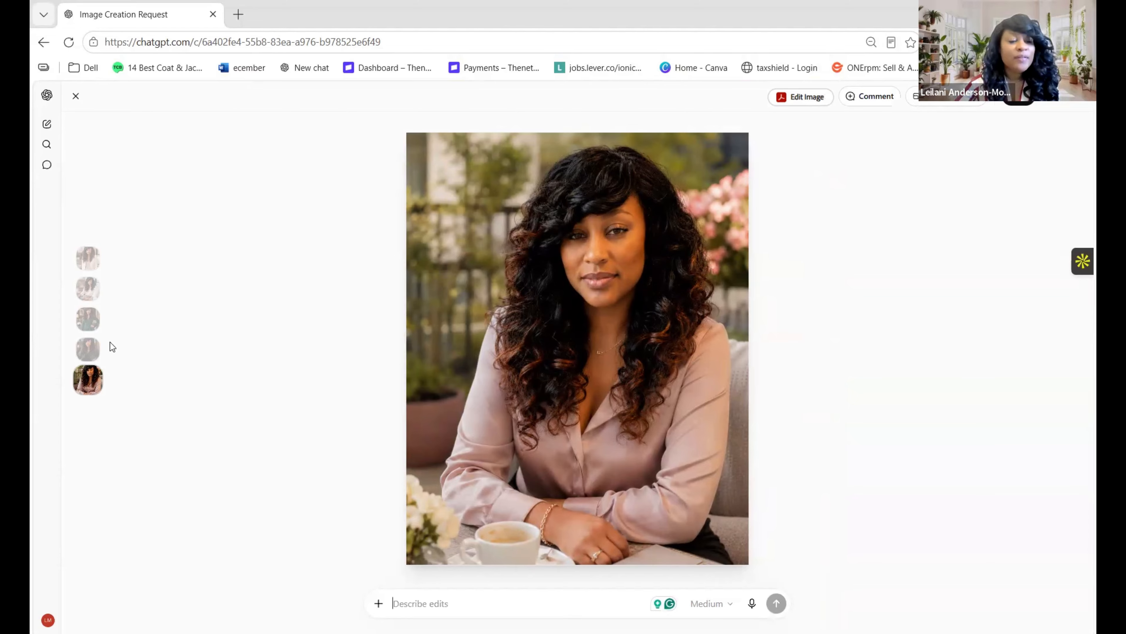
pyautogui.click(89, 290)
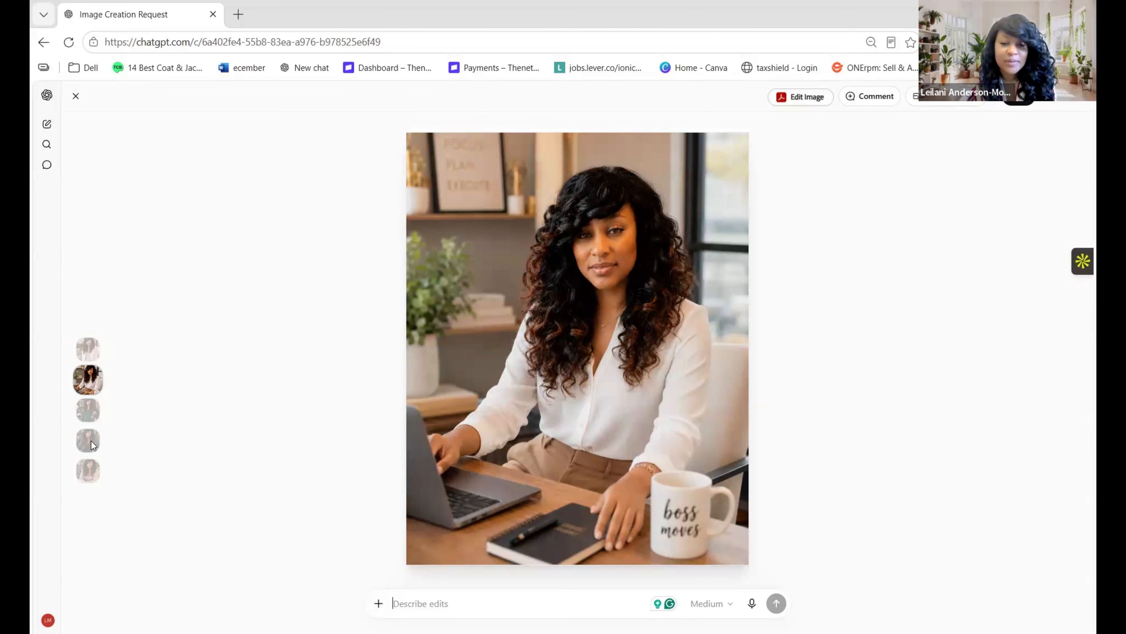
pyautogui.click(91, 440)
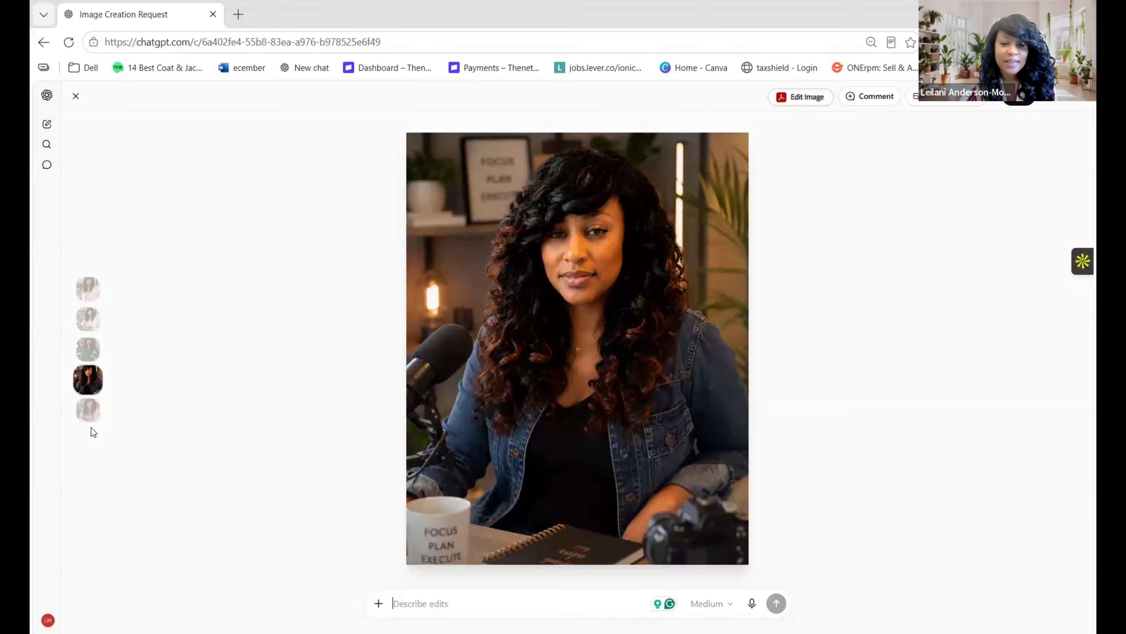
pyautogui.click(86, 360)
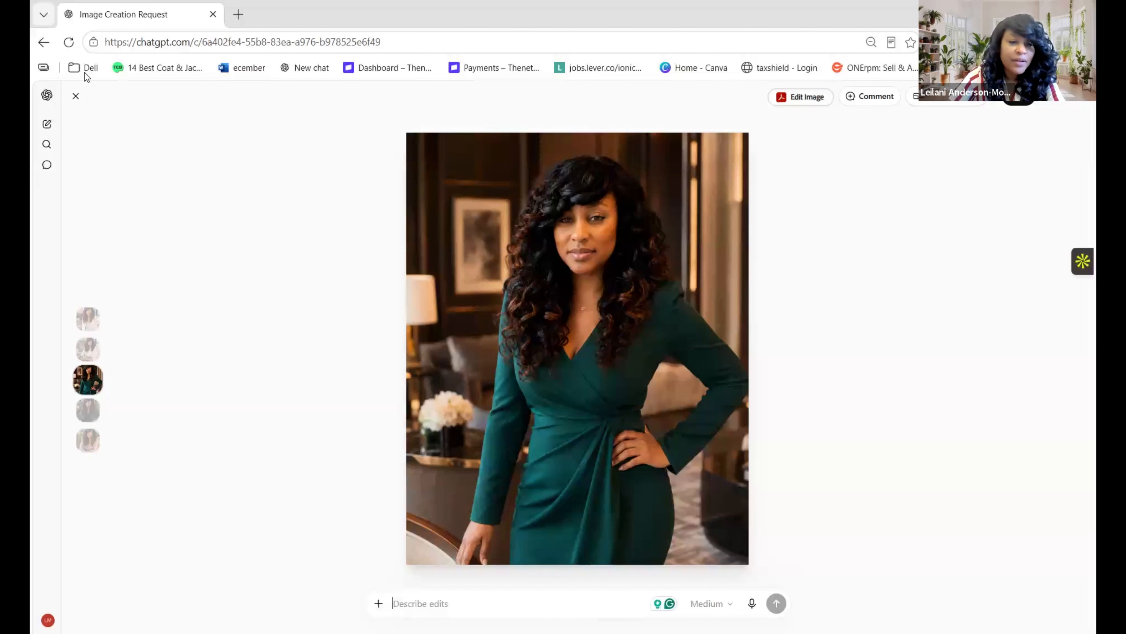
# Close the image viewer and submit the prompt "MAKE HER SMILE WITHOUT CHANFING HER FACIAL STRUCTURE OR ANYTHING ABOUT HER FACE."
pyautogui.click(76, 96)
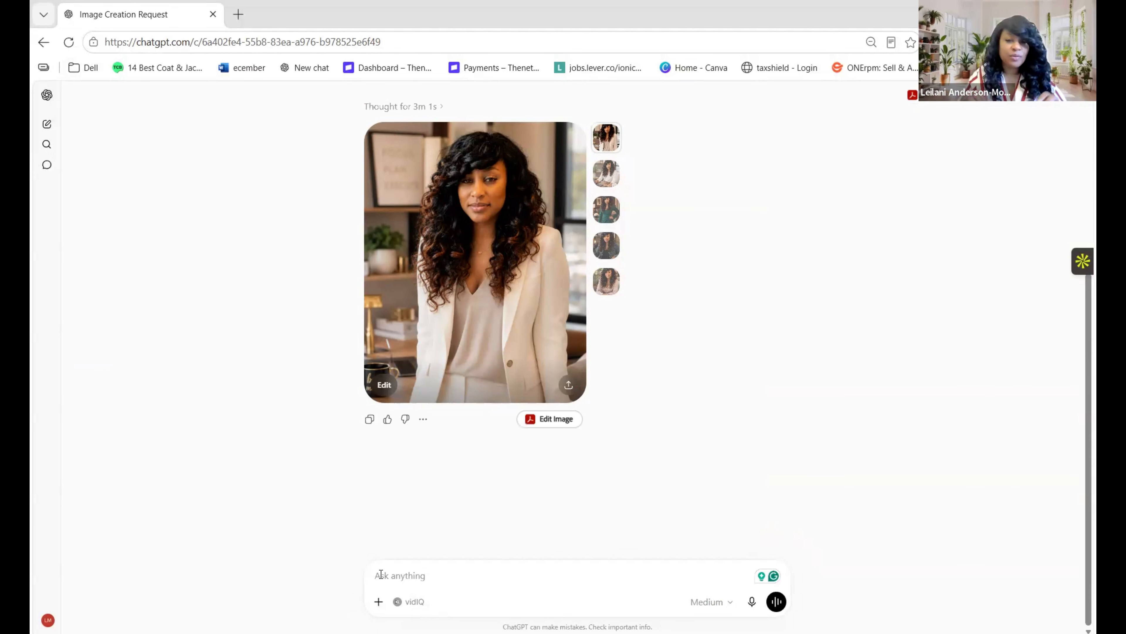
pyautogui.write('MAKE HER SMILE WITHOUT CHANFING HER FACIAL STRUCTURE OR ')
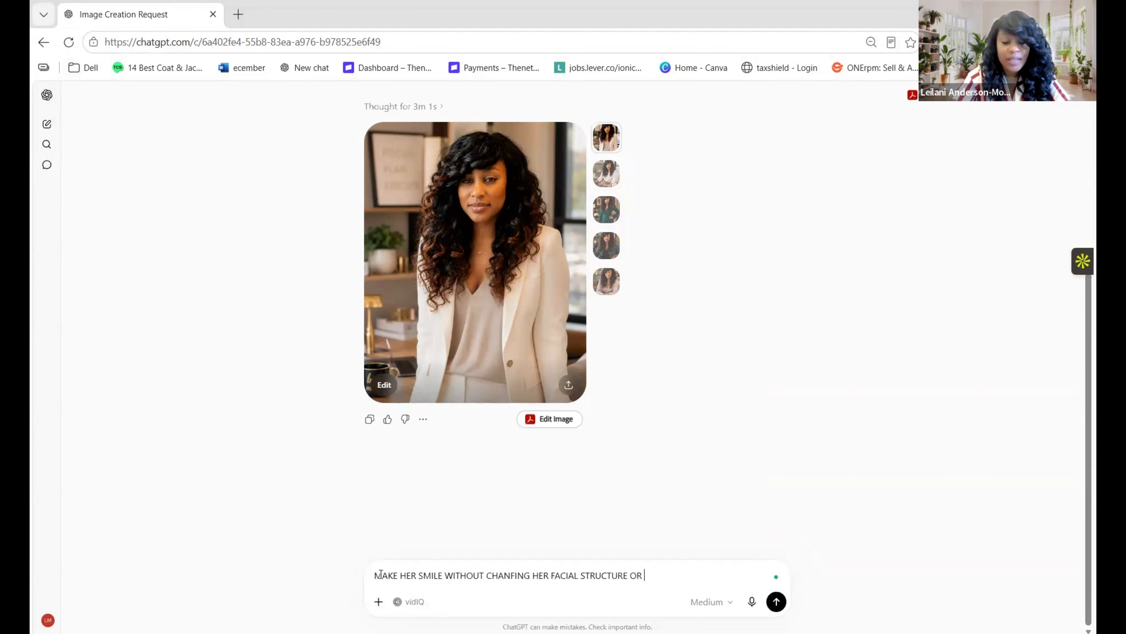
pyautogui.write('ANYTHING ABOUT HER FACE.')
pyautogui.press('Return')
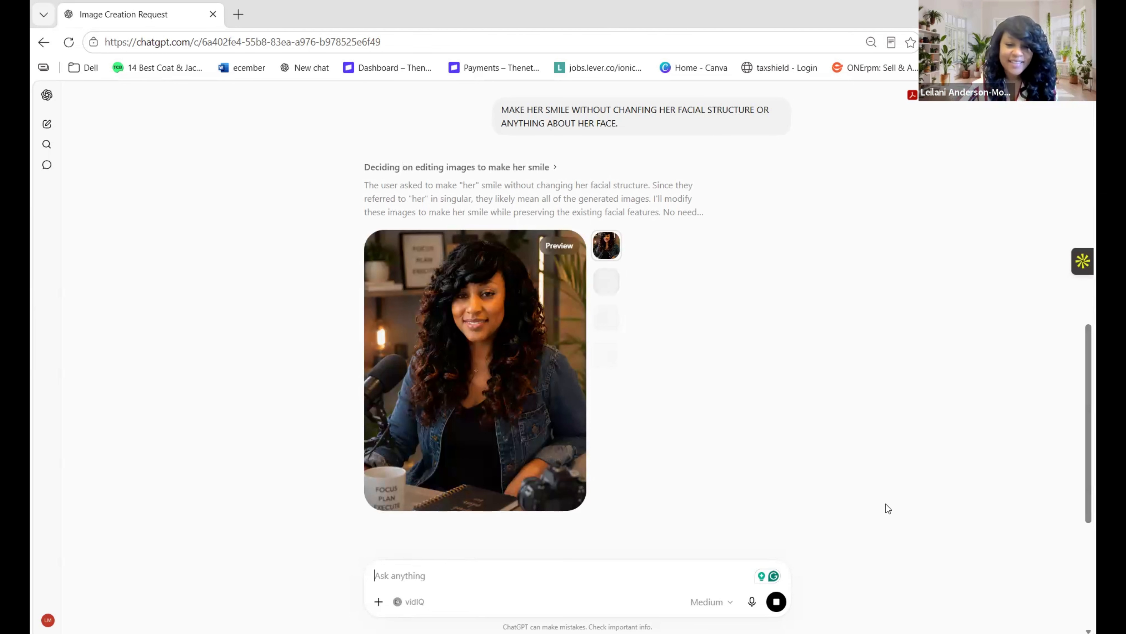
# Examine the new smiling versions of the denim jacket, white blouse and cream blazer portraits, checking the faces in close-up
pyautogui.click(475, 345)
pyautogui.press('Escape')
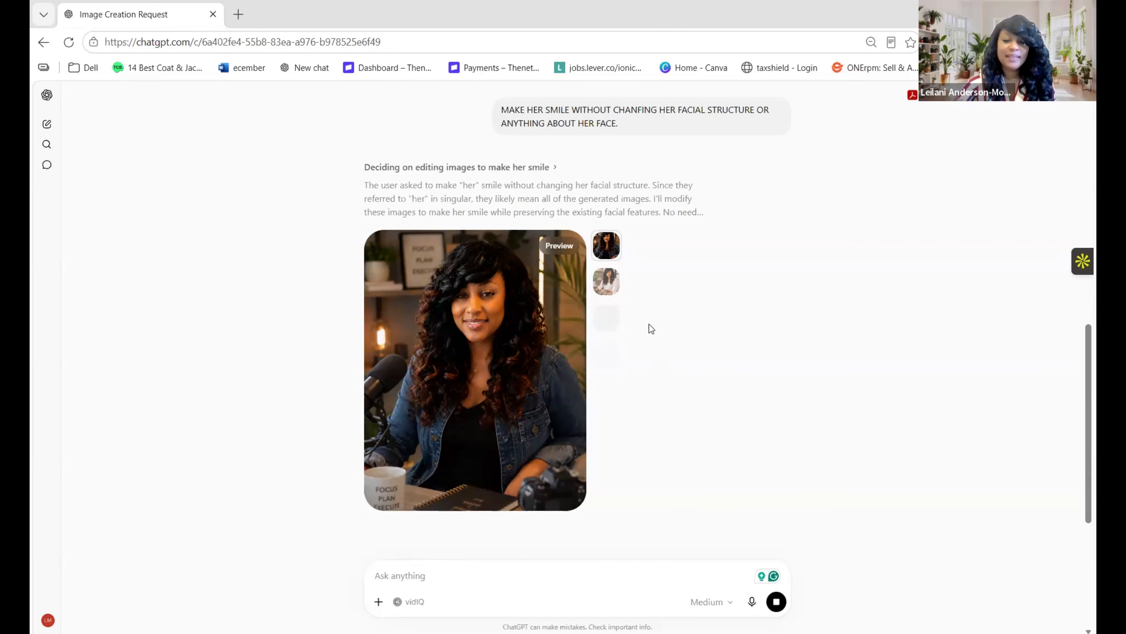
pyautogui.click(608, 283)
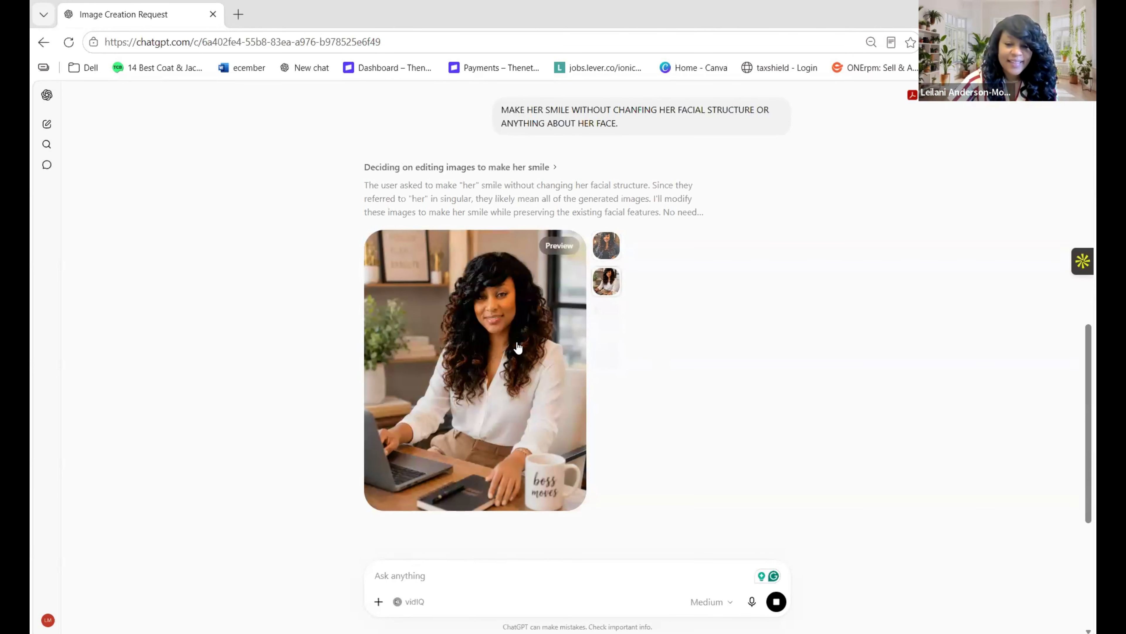
pyautogui.scroll(5, 526, 330)
pyautogui.scroll(-1, 526, 329)
pyautogui.scroll(-4, 526, 330)
pyautogui.click(629, 314)
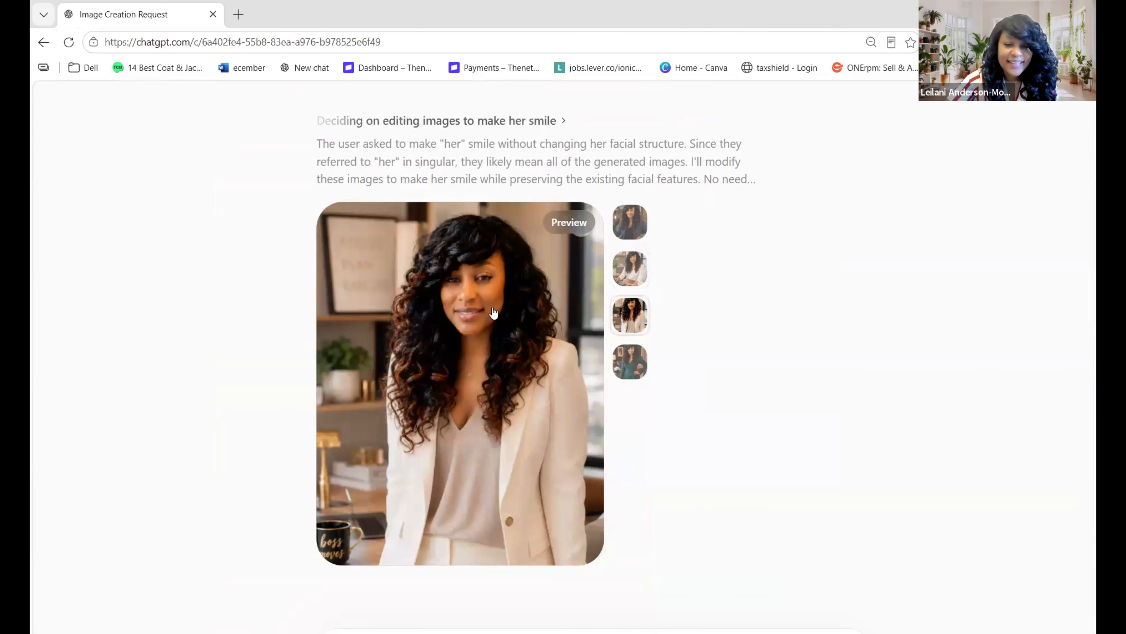
pyautogui.scroll(5, 494, 313)
pyautogui.scroll(-5, 494, 312)
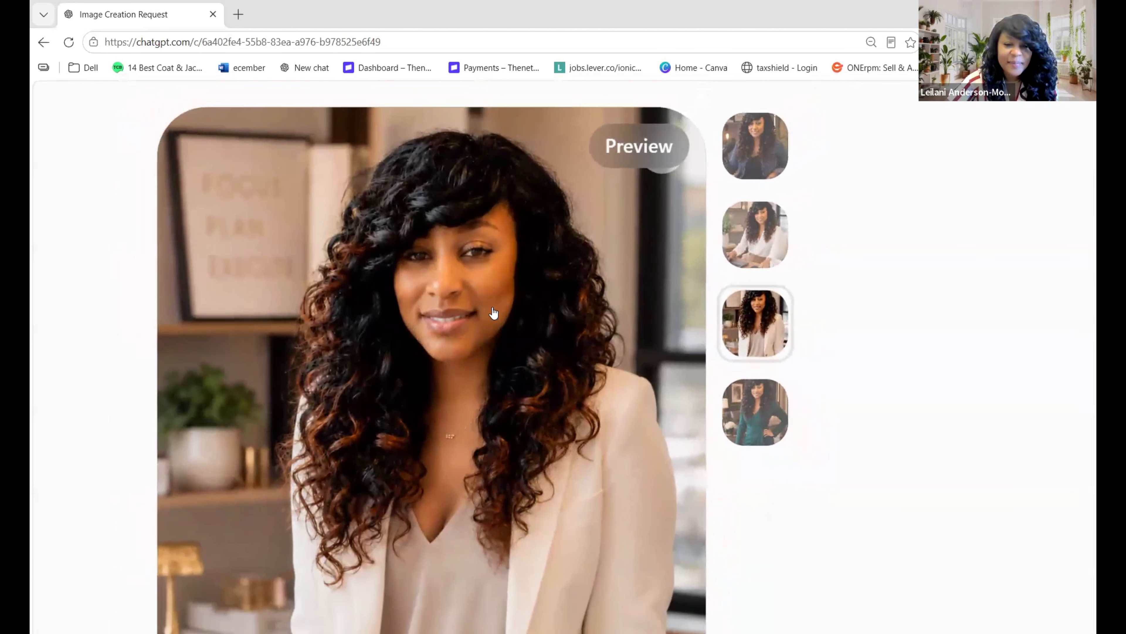
# Examine the smiling green dress and outdoor pink blouse portraits in close-up, checking the face in each
pyautogui.click(620, 357)
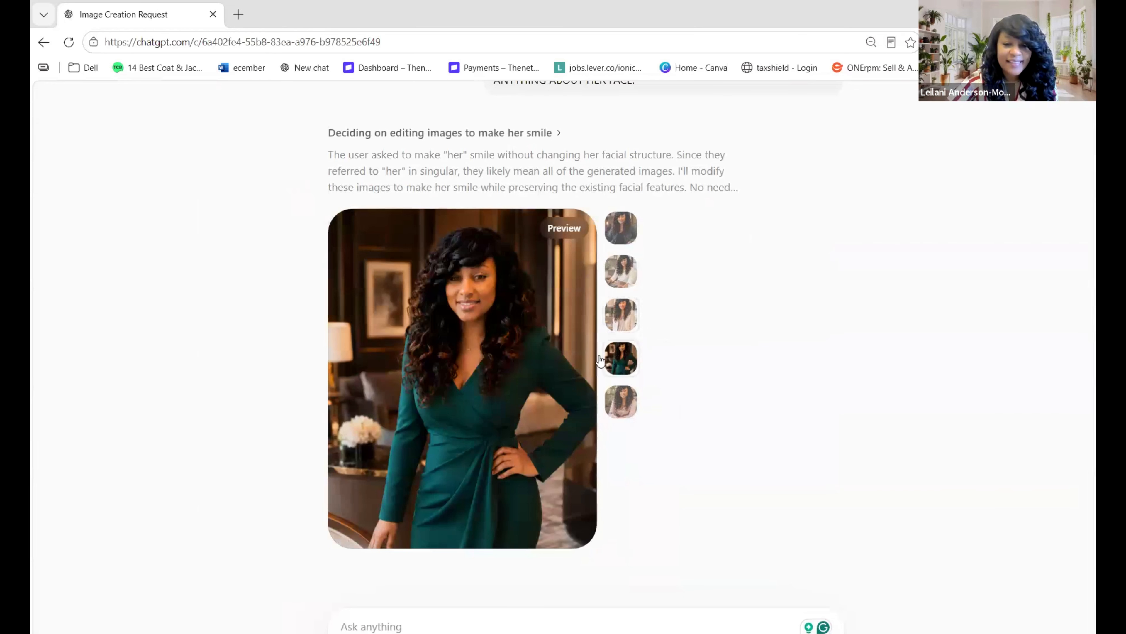
pyautogui.scroll(4, 507, 306)
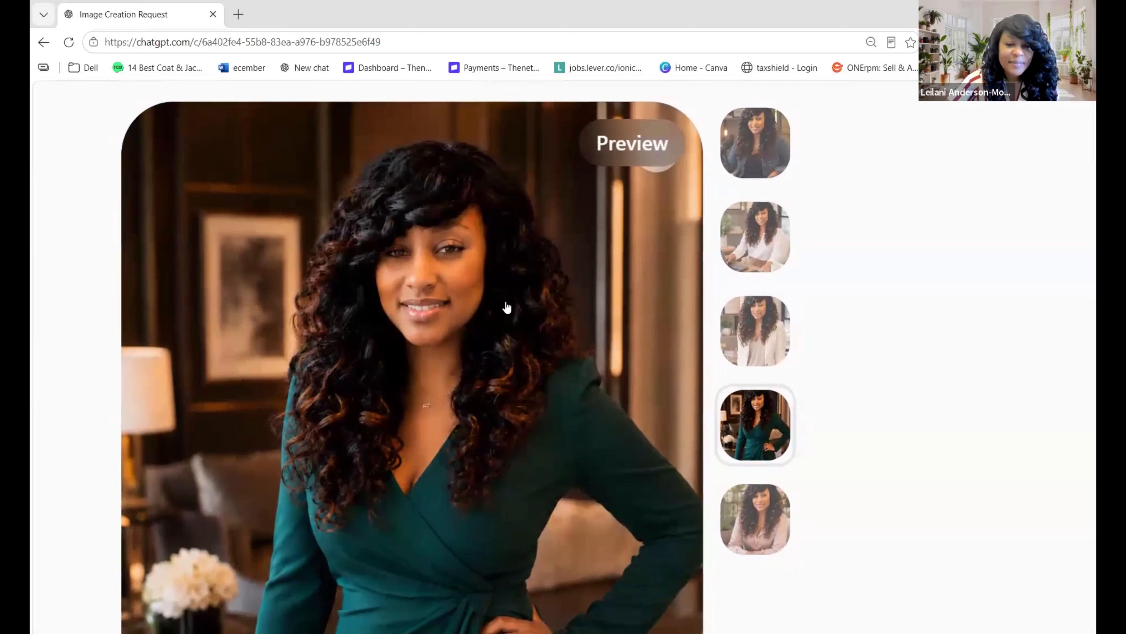
pyautogui.scroll(-3, 507, 306)
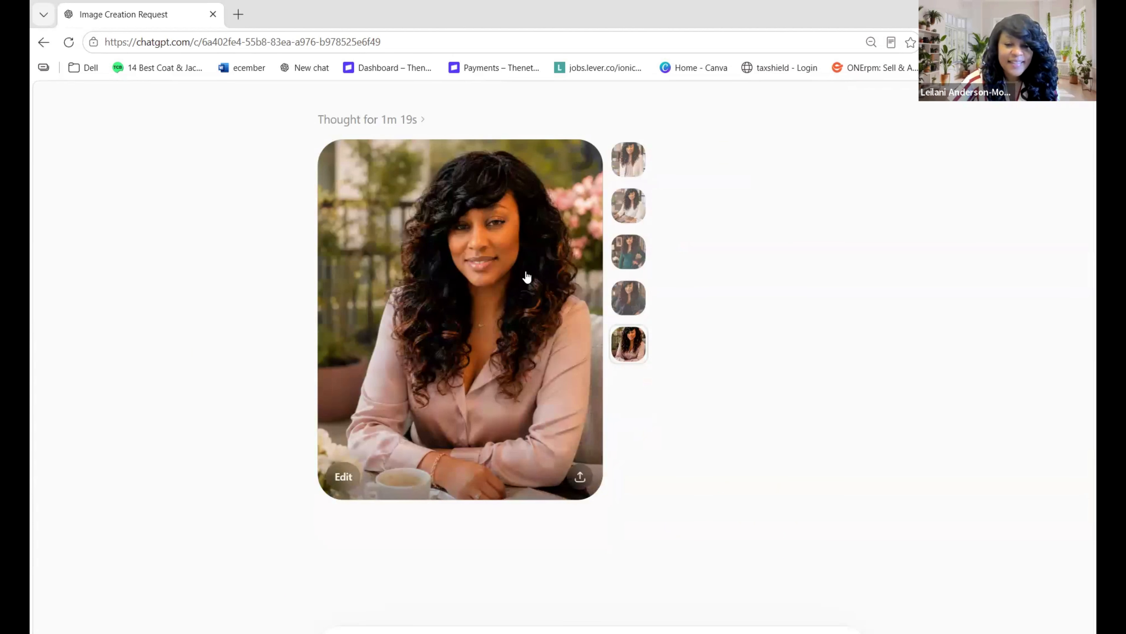
pyautogui.scroll(5, 525, 276)
pyautogui.scroll(-5, 527, 277)
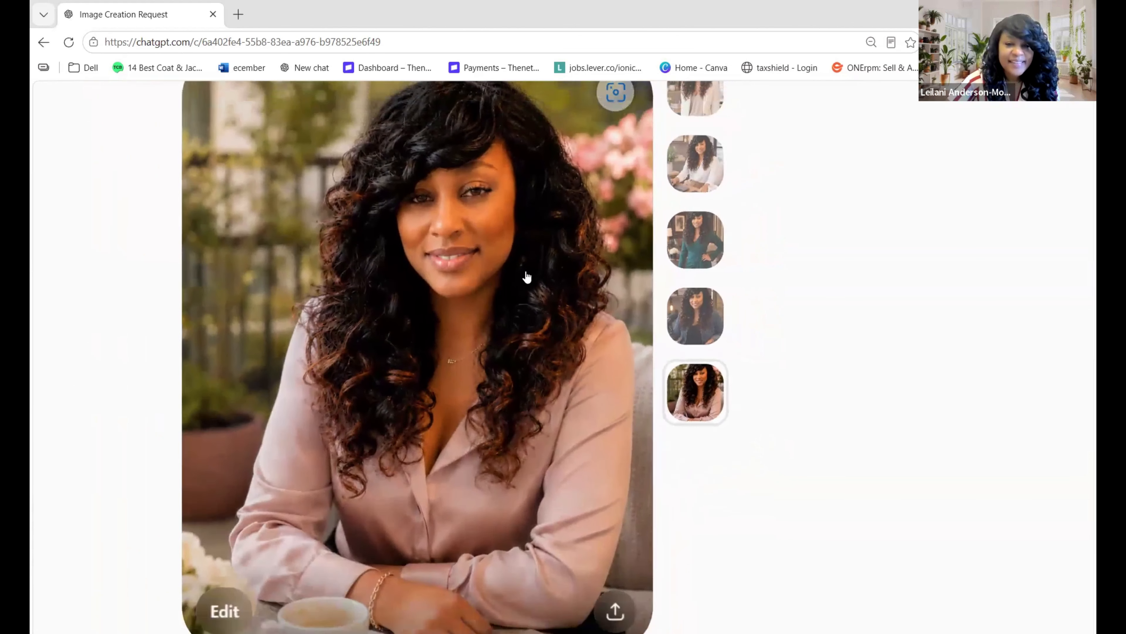
pyautogui.scroll(-3, 527, 277)
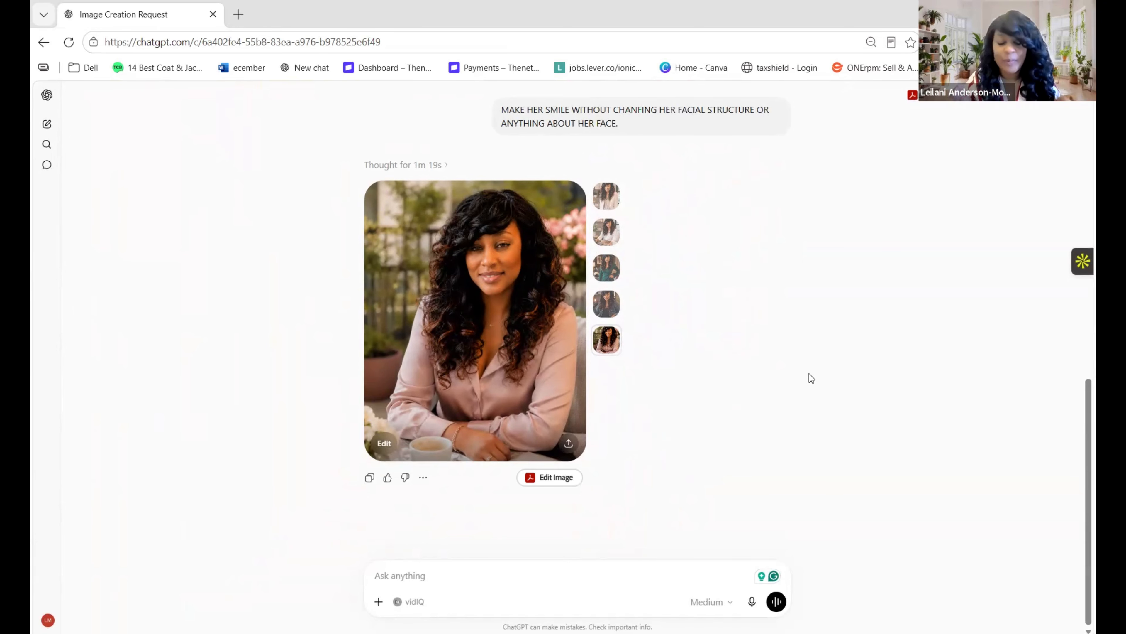
# Begin a follow-up prompt with "Turn this photo into a marketing photo. You already know me chat and the brand and"
pyautogui.write('Turn t')
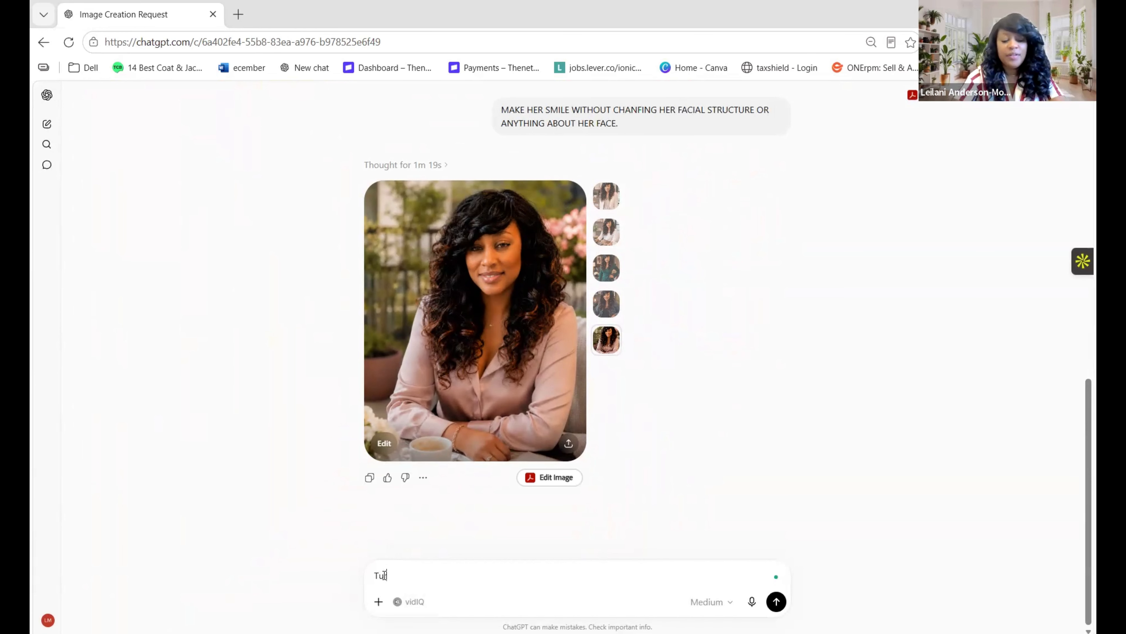
pyautogui.write('his photo into a marketing pho')
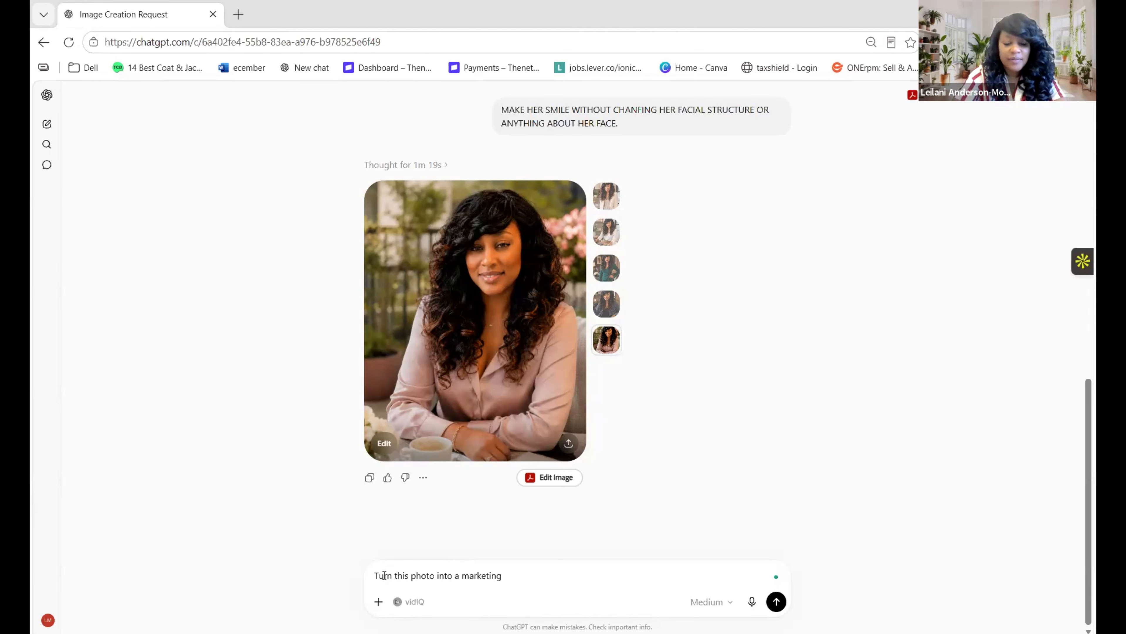
pyautogui.write('to. You')
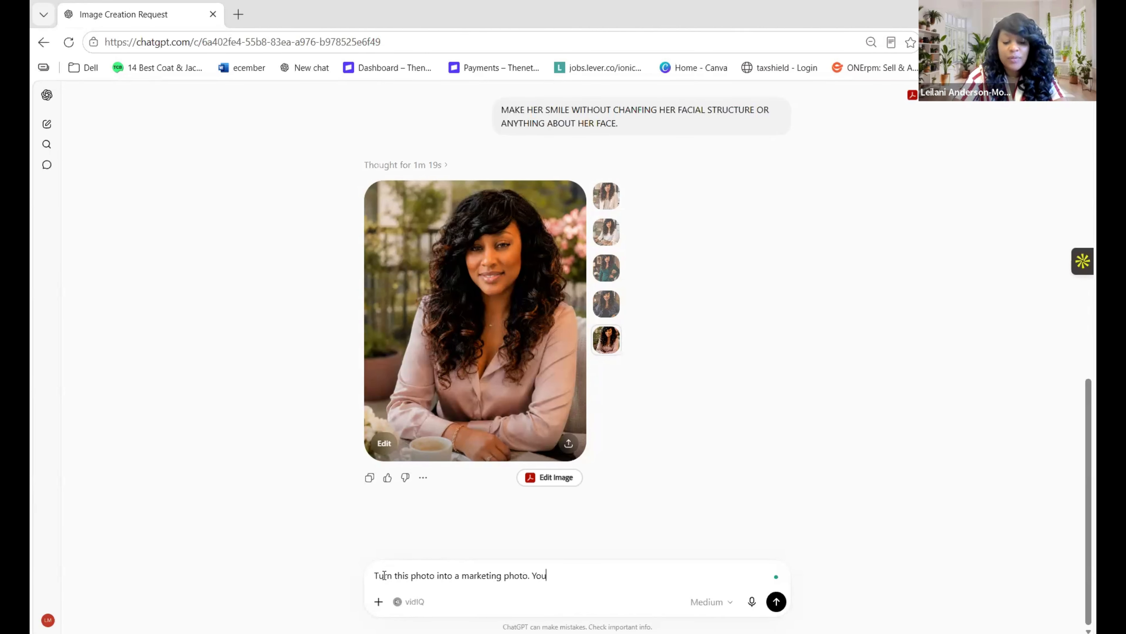
pyautogui.write(' already kno')
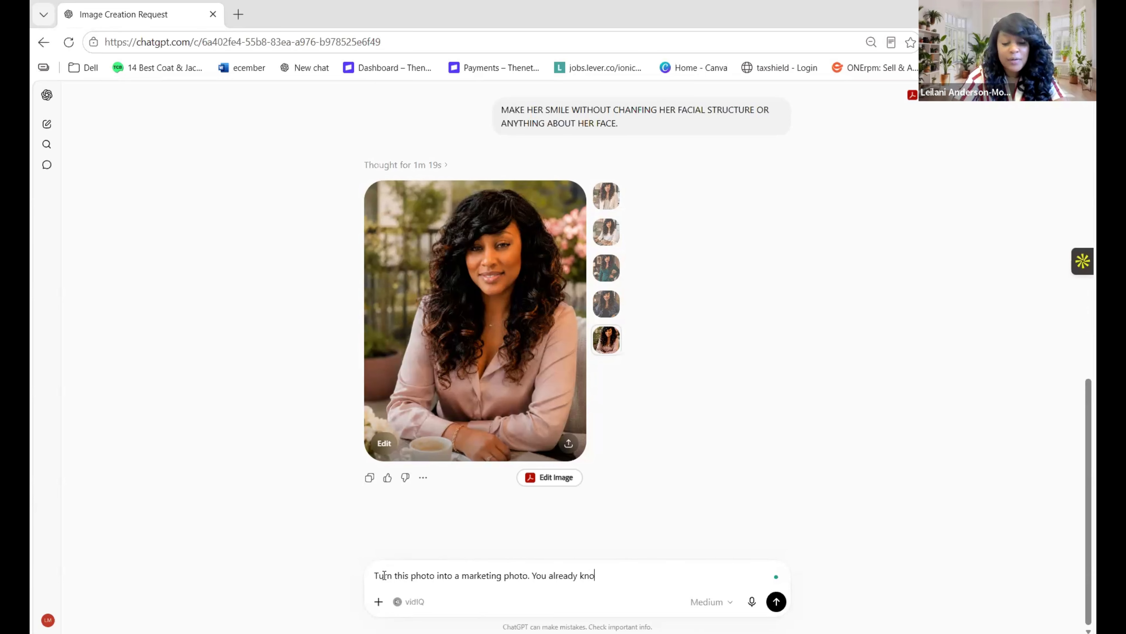
pyautogui.write('w me chata d')
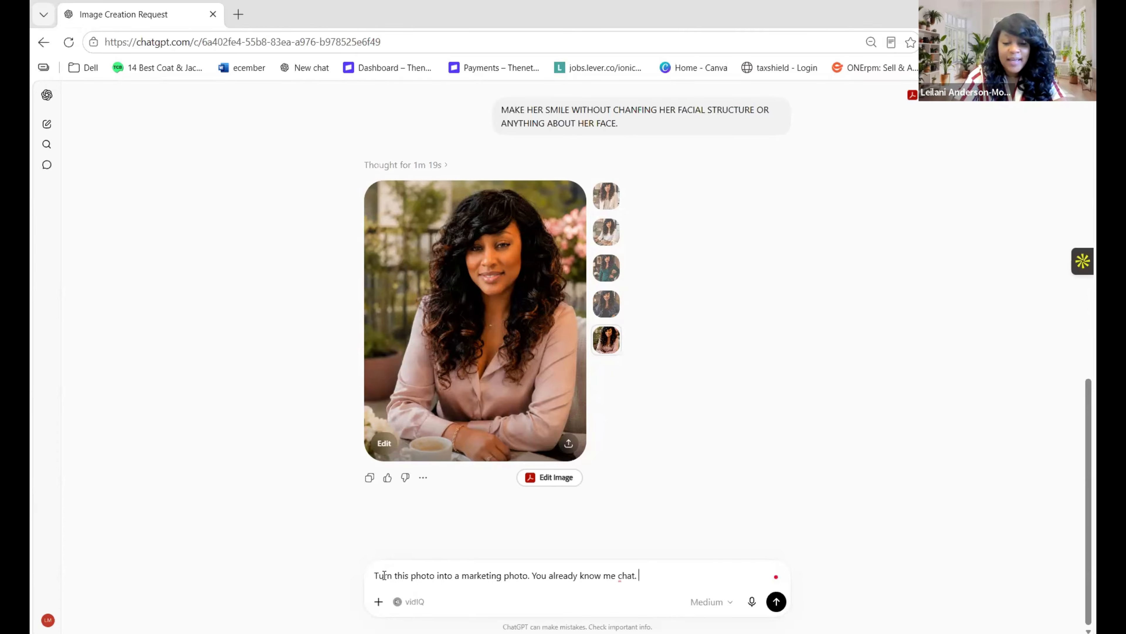
pyautogui.press('BackSpace')
pyautogui.press('BackSpace')
pyautogui.press('BackSpace')
pyautogui.write('and the brand and')
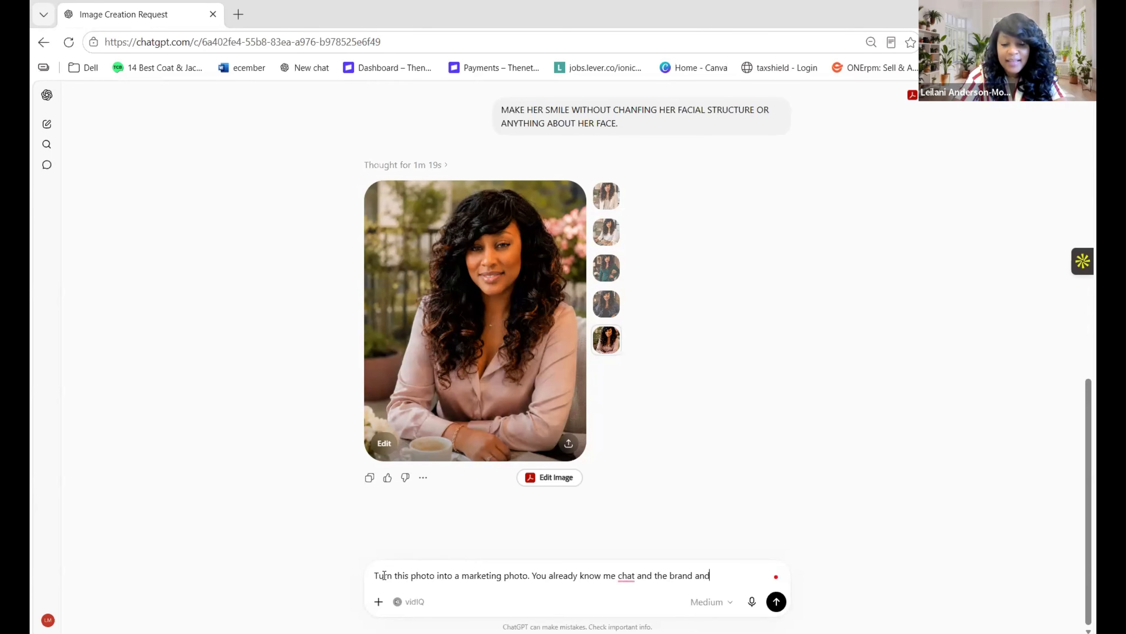
# Continue the marketing photo prompt with "what I promote."
pyautogui.write(' what I prmotor')
pyautogui.press('BackSpace')
pyautogui.press('BackSpace')
pyautogui.press('BackSpace')
pyautogui.press('BackSpace')
pyautogui.press('BackSpace')
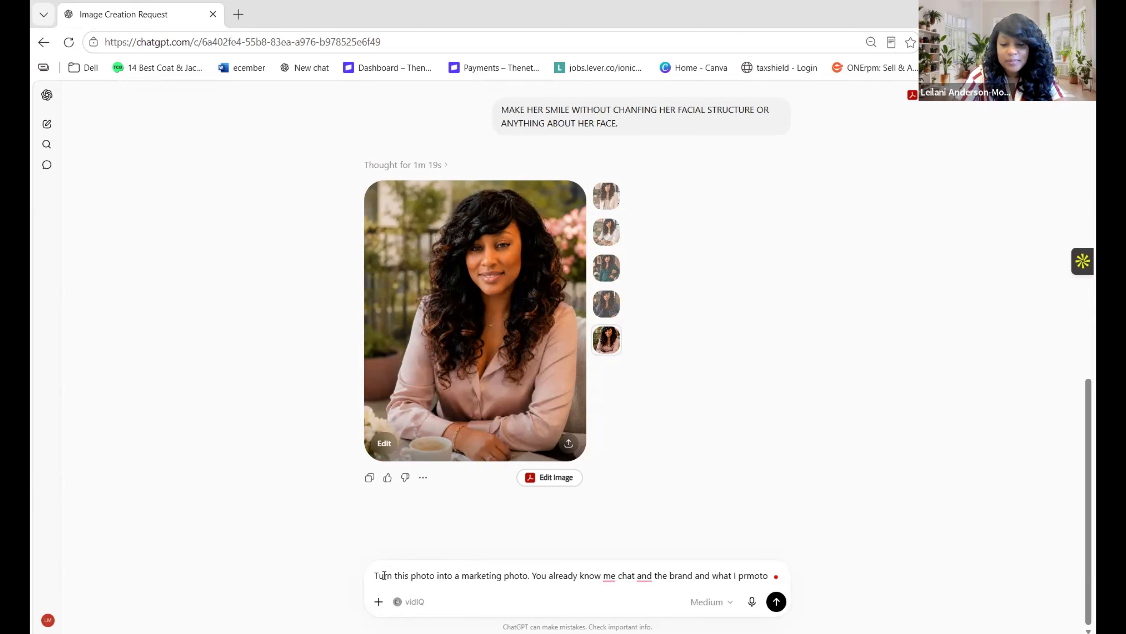
pyautogui.write('omot')
pyautogui.press('BackSpace')
pyautogui.write('ote.')
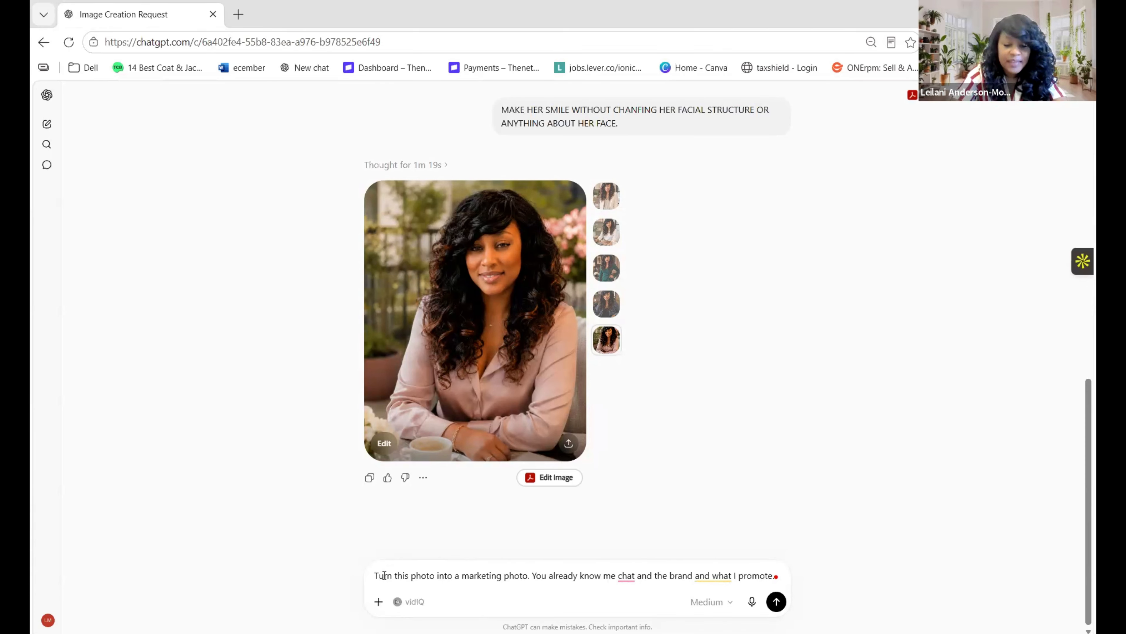
# Complete the marketing photo prompt with "without changing my face structure in anyway." and submit the request
pyautogui.write('witho')
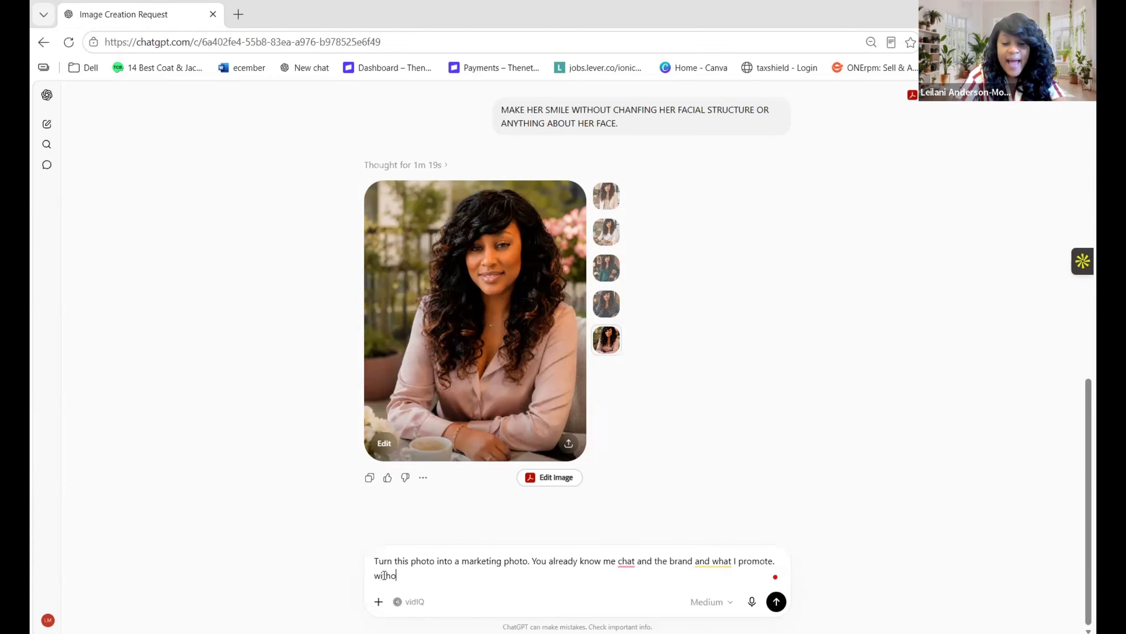
pyautogui.write('ut changing')
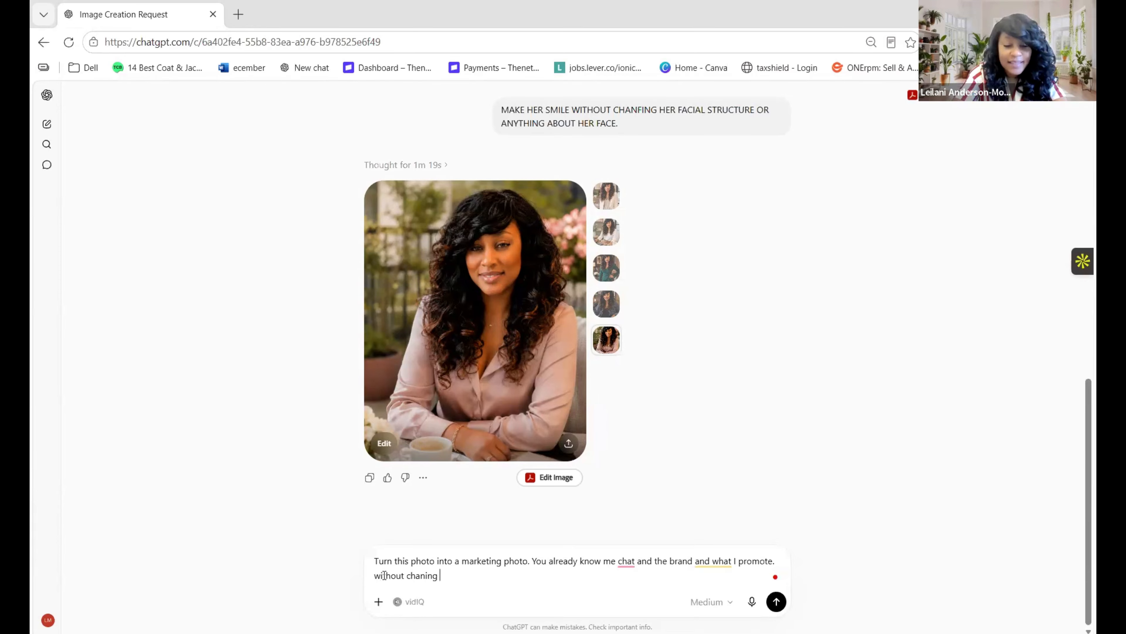
pyautogui.press('BackSpace')
pyautogui.press('BackSpace')
pyautogui.press('BackSpace')
pyautogui.press('BackSpace')
pyautogui.write('ging my fac')
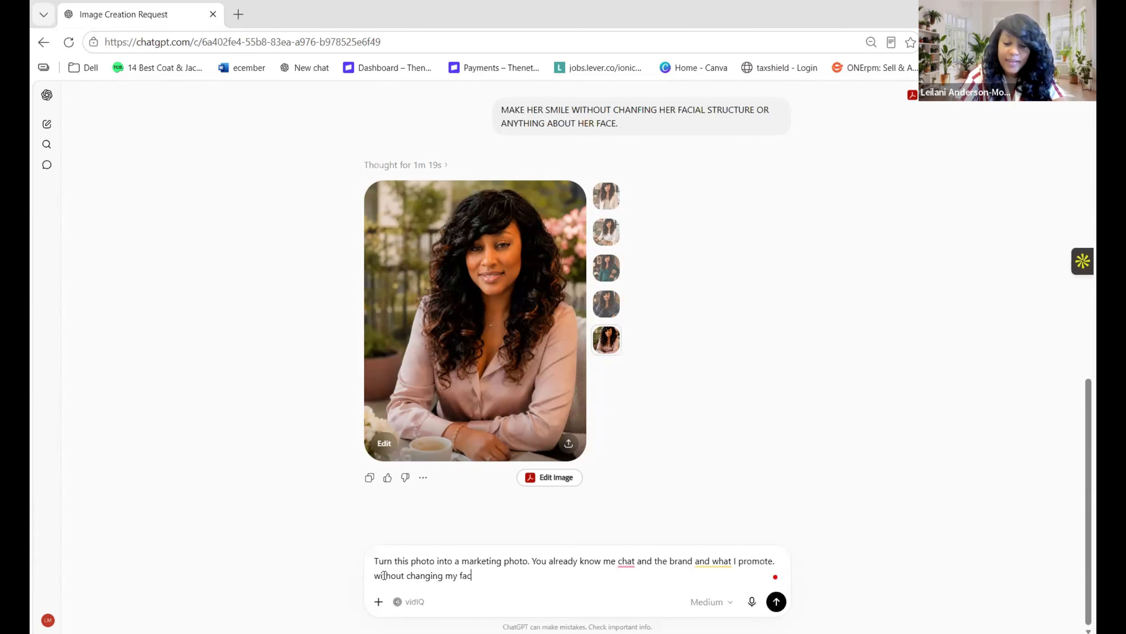
pyautogui.write('e st')
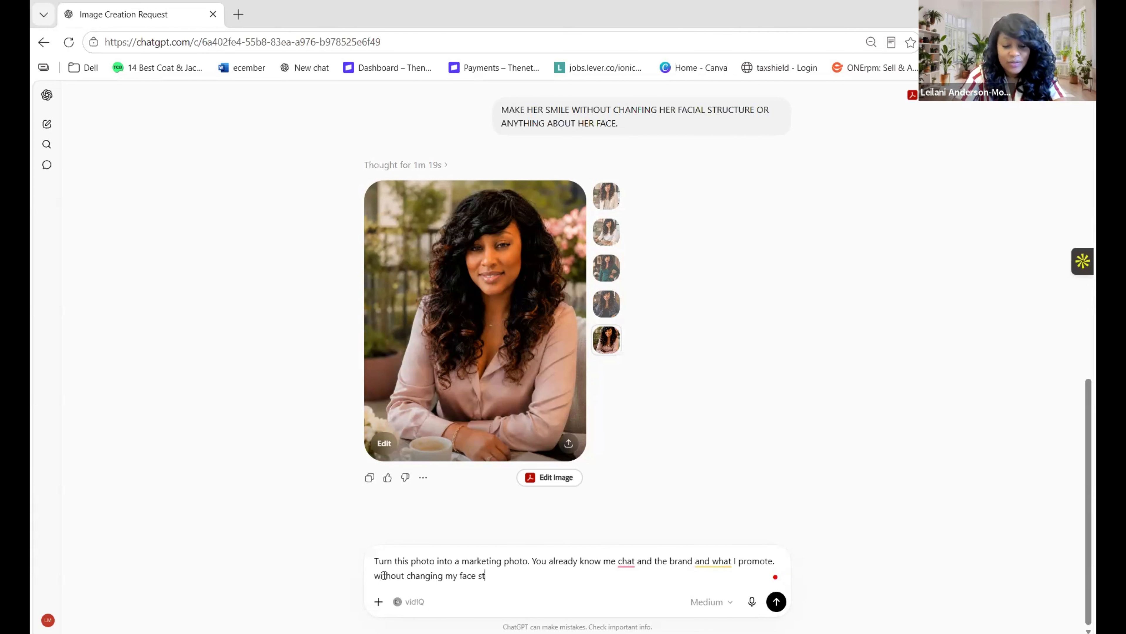
pyautogui.write('ructure in anyway')
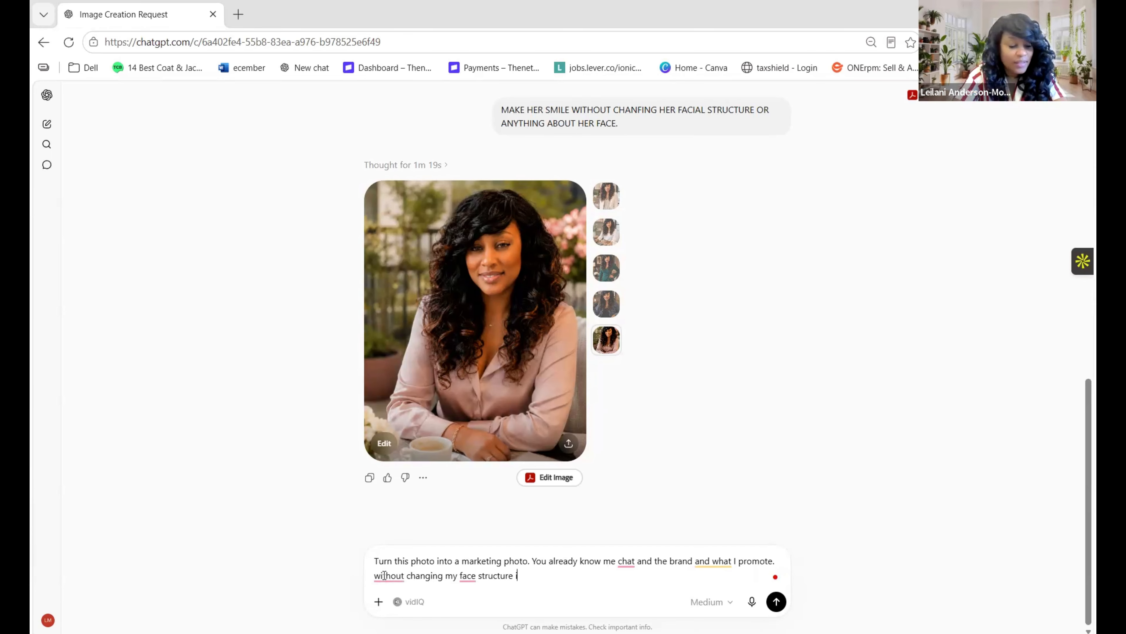
pyautogui.write('.')
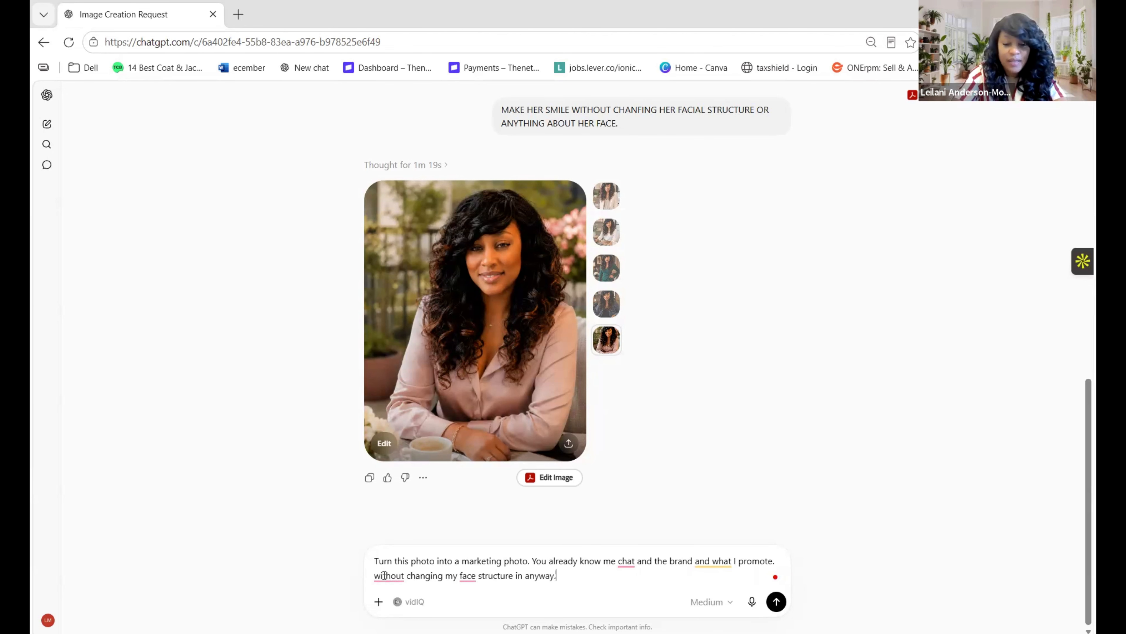
pyautogui.press('Return')
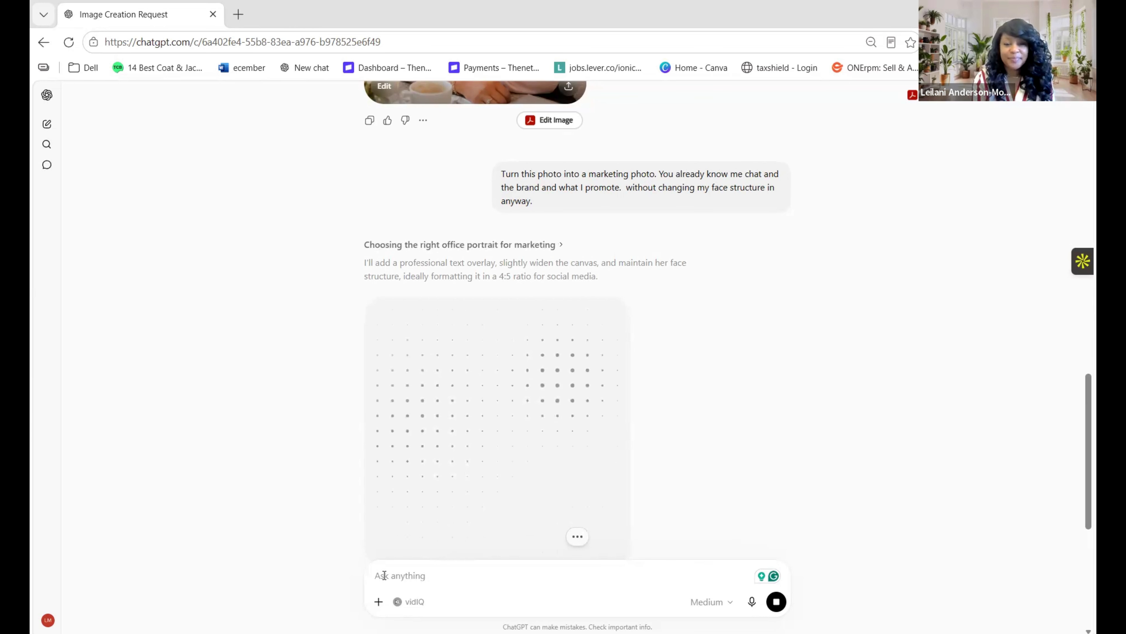
# Follow the marketing photo's generation and examine its face, text overlay and branding in close-up
pyautogui.scroll(-3, 1077, 431)
pyautogui.scroll(2, 1078, 413)
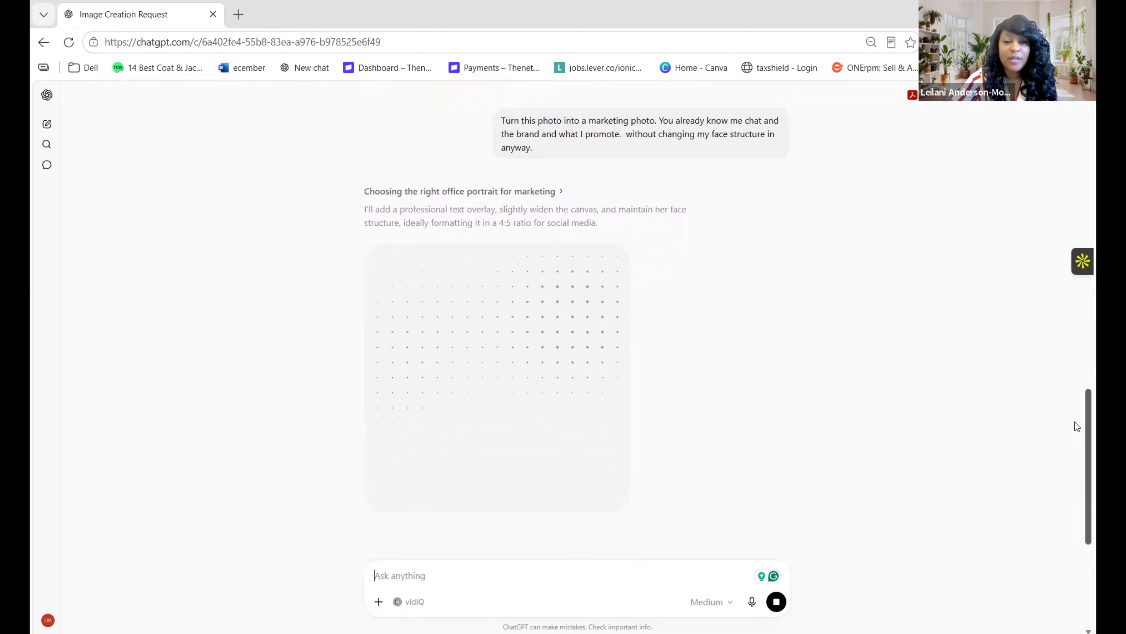
pyautogui.scroll(-1, 1074, 422)
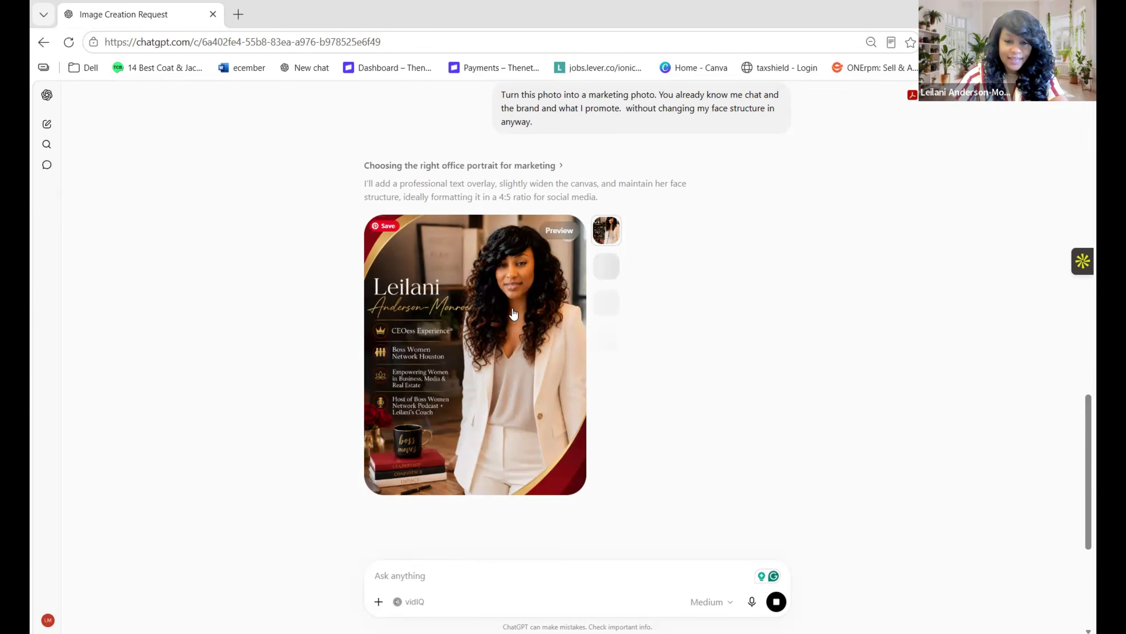
pyautogui.scroll(5, 513, 314)
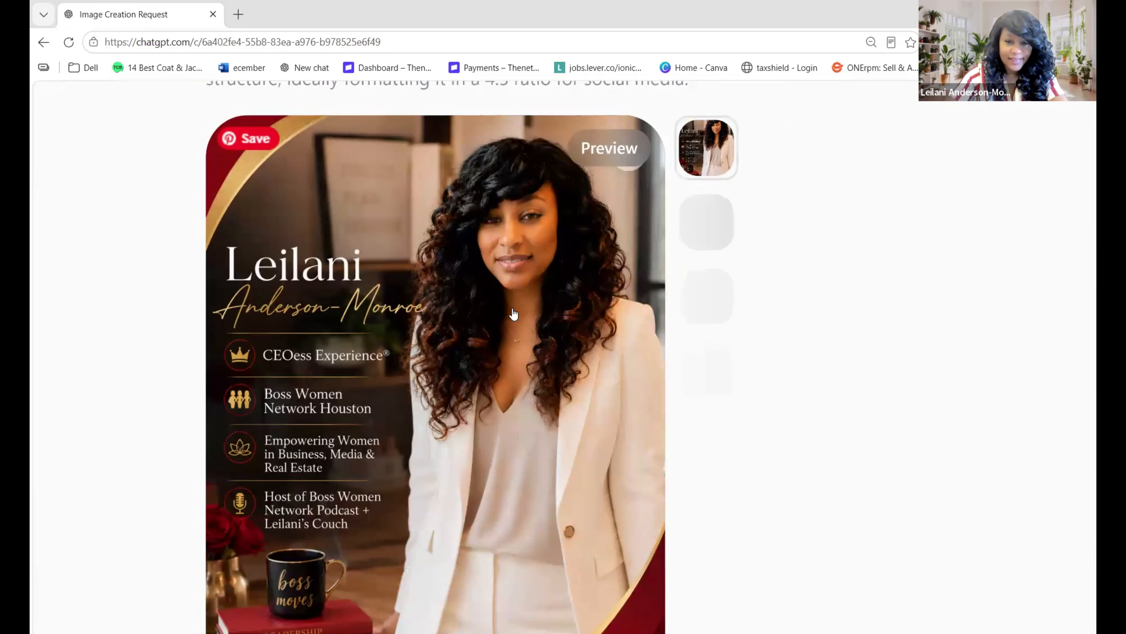
pyautogui.scroll(-1, 513, 313)
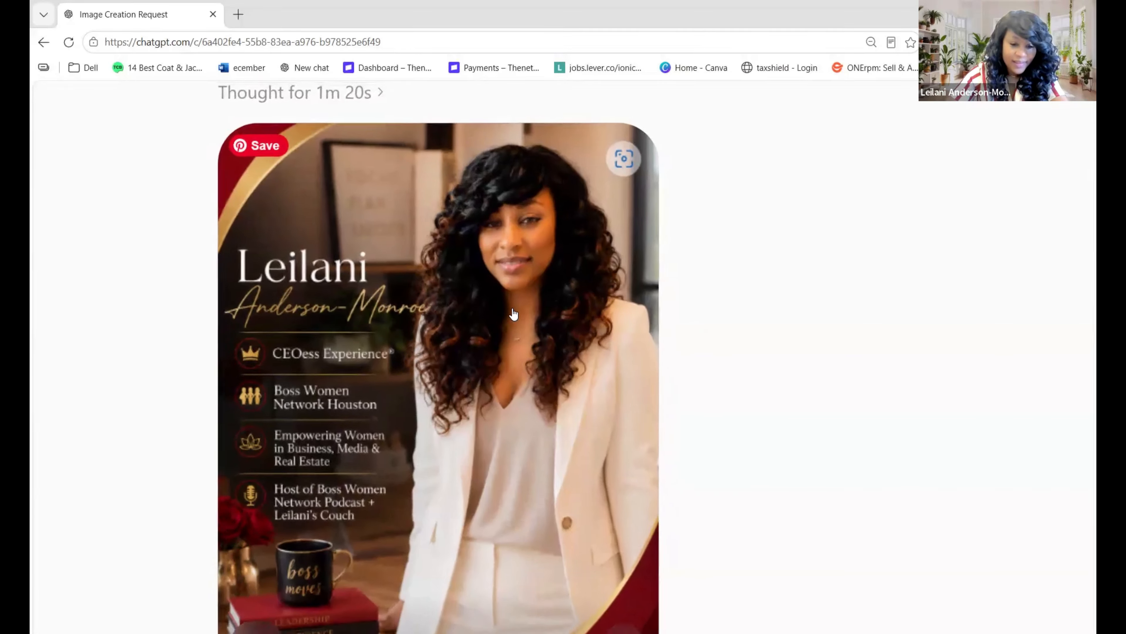
pyautogui.scroll(-5, 513, 315)
pyautogui.scroll(4, 497, 302)
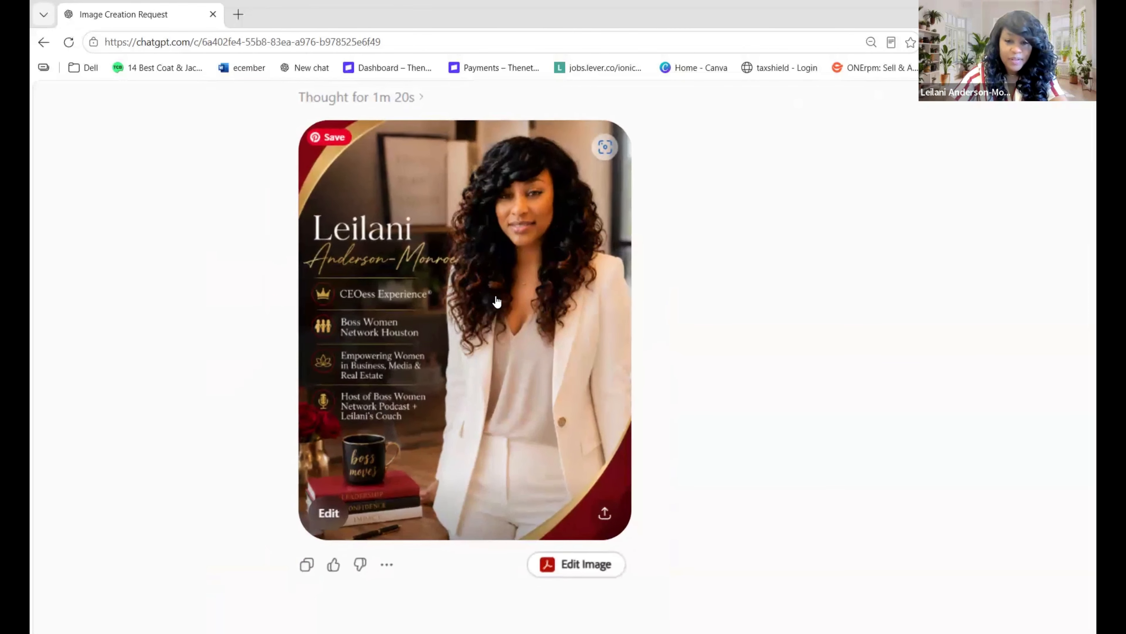
pyautogui.scroll(-2, 497, 303)
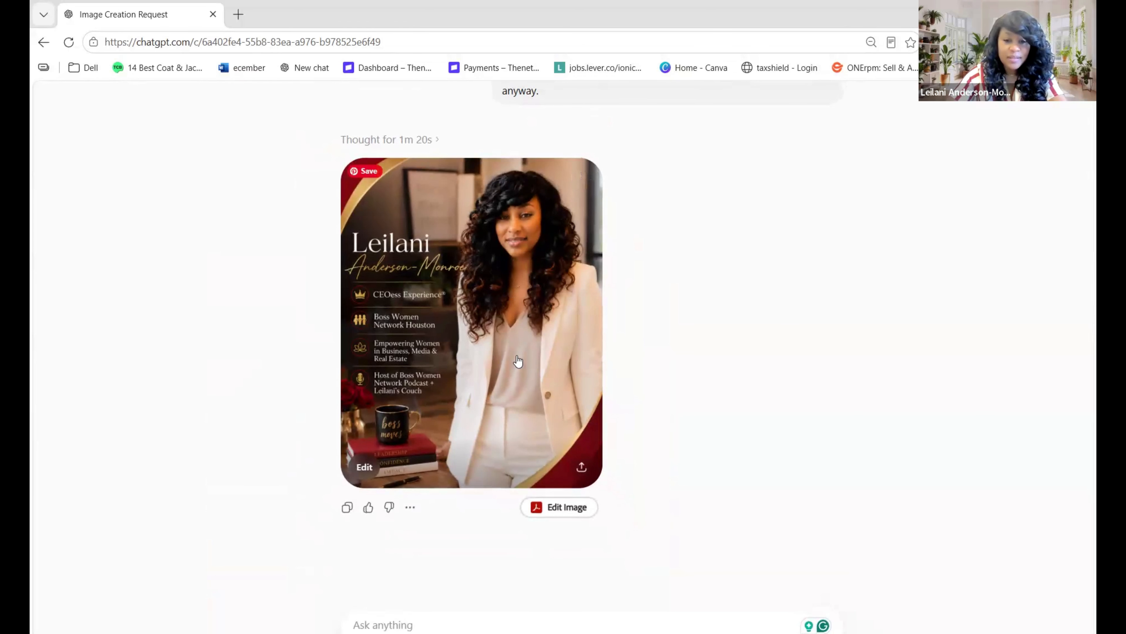
# Open the marketing photo in the full-size viewer and compare it with the smiling pink blouse and green dress portraits
pyautogui.click(439, 355)
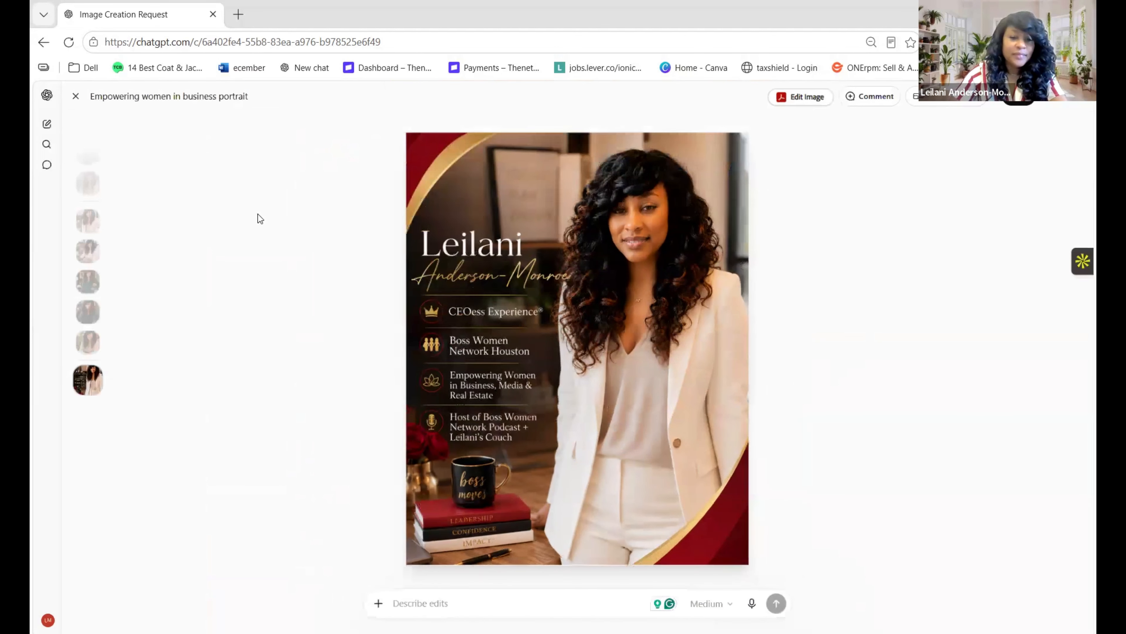
pyautogui.click(90, 342)
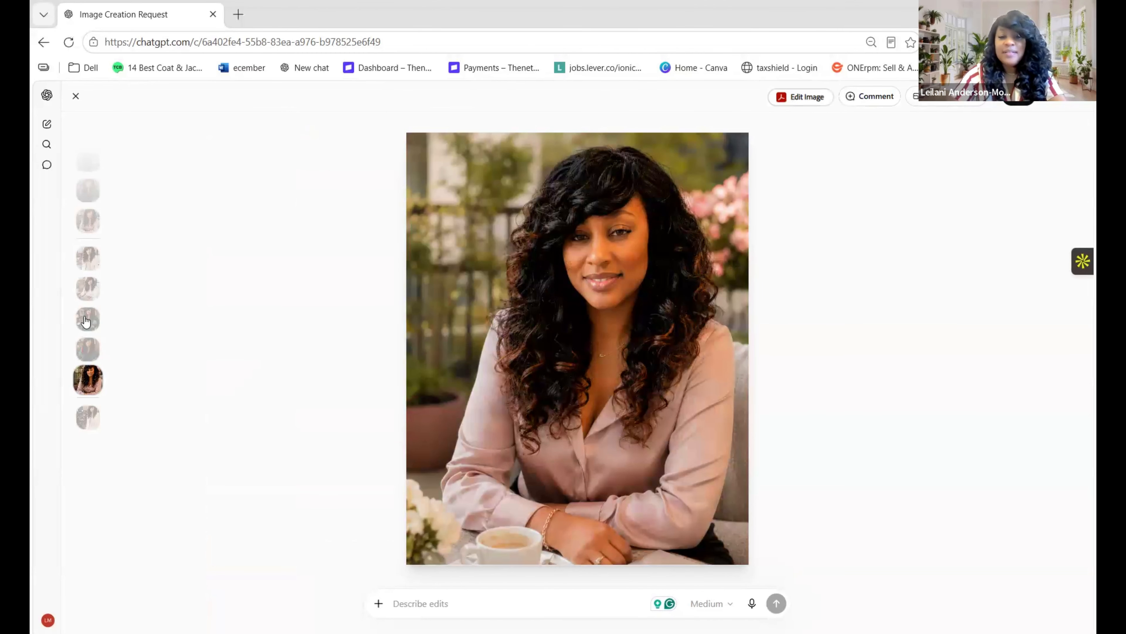
pyautogui.click(86, 320)
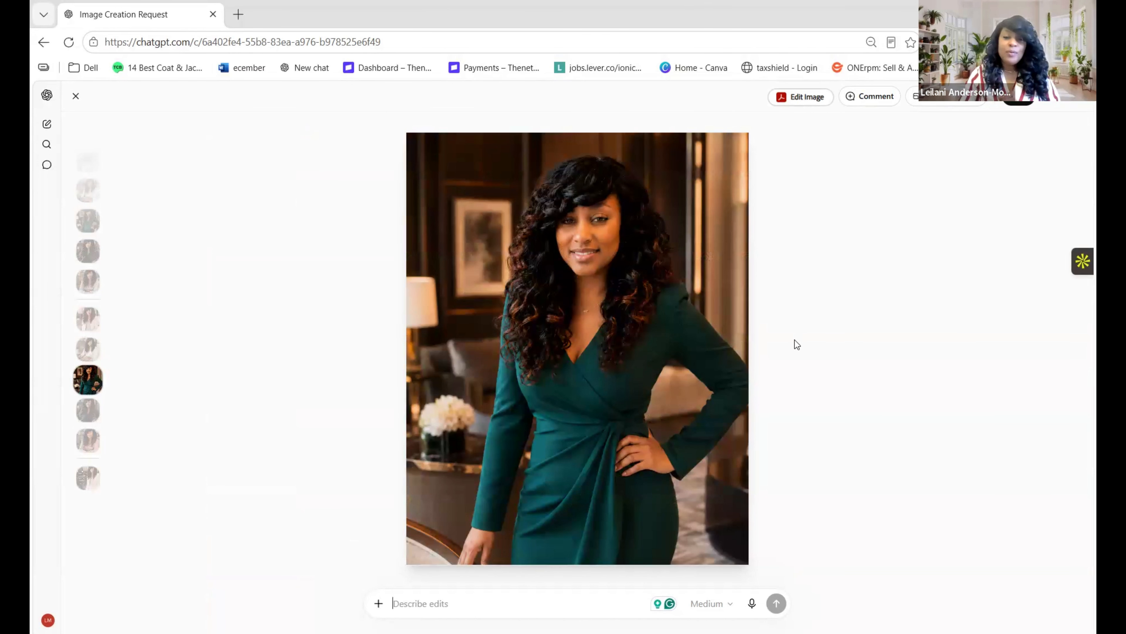